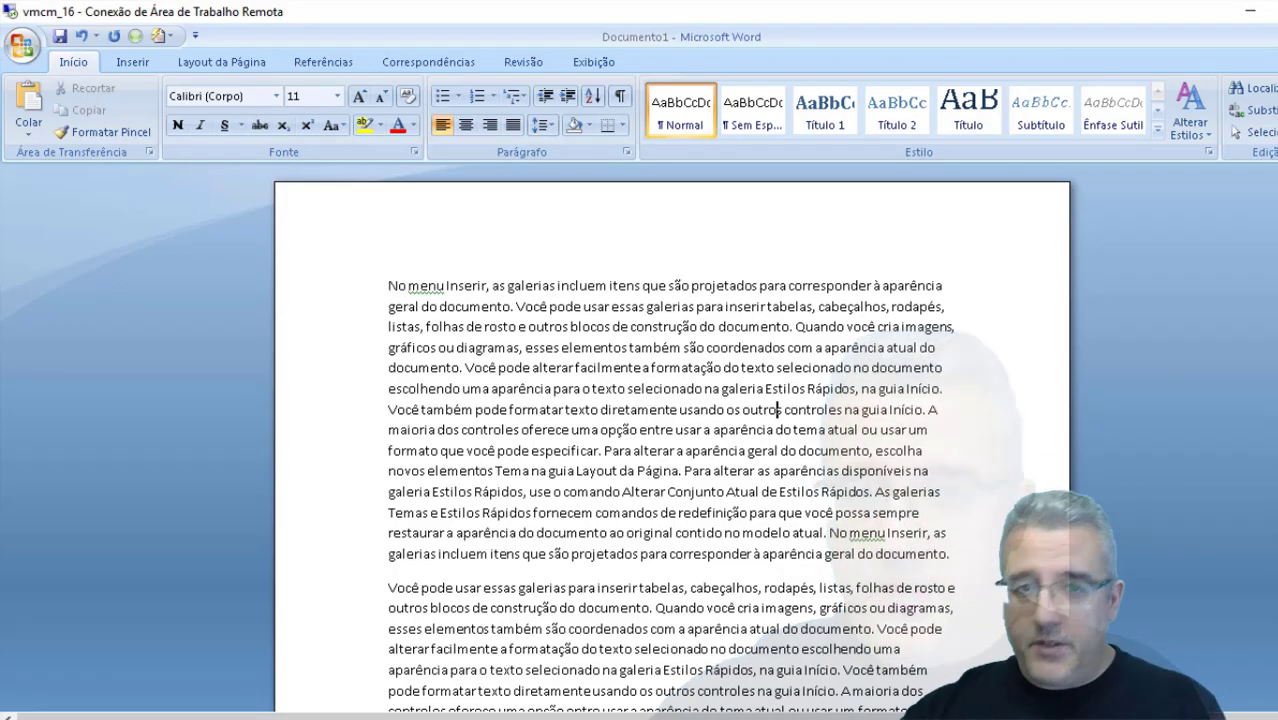
- Clear all the existing text from the document
key("ctrl+a")
key("Delete")
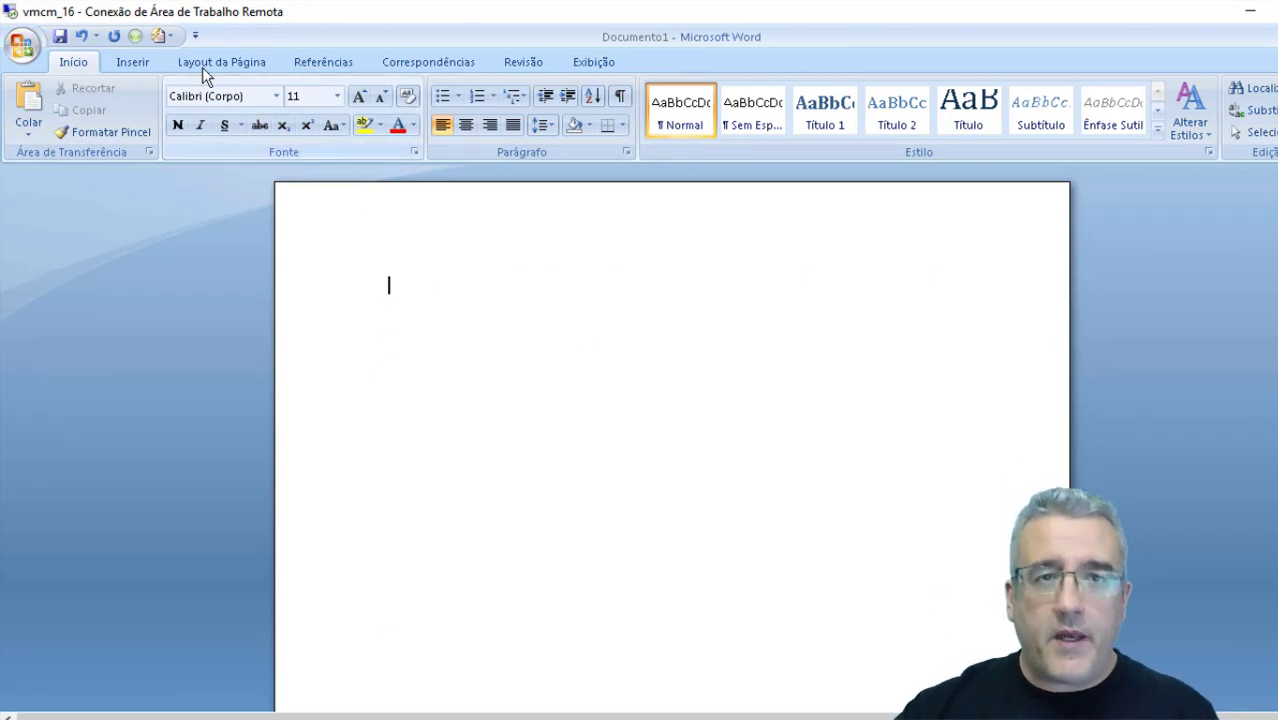
left_click(194, 36)
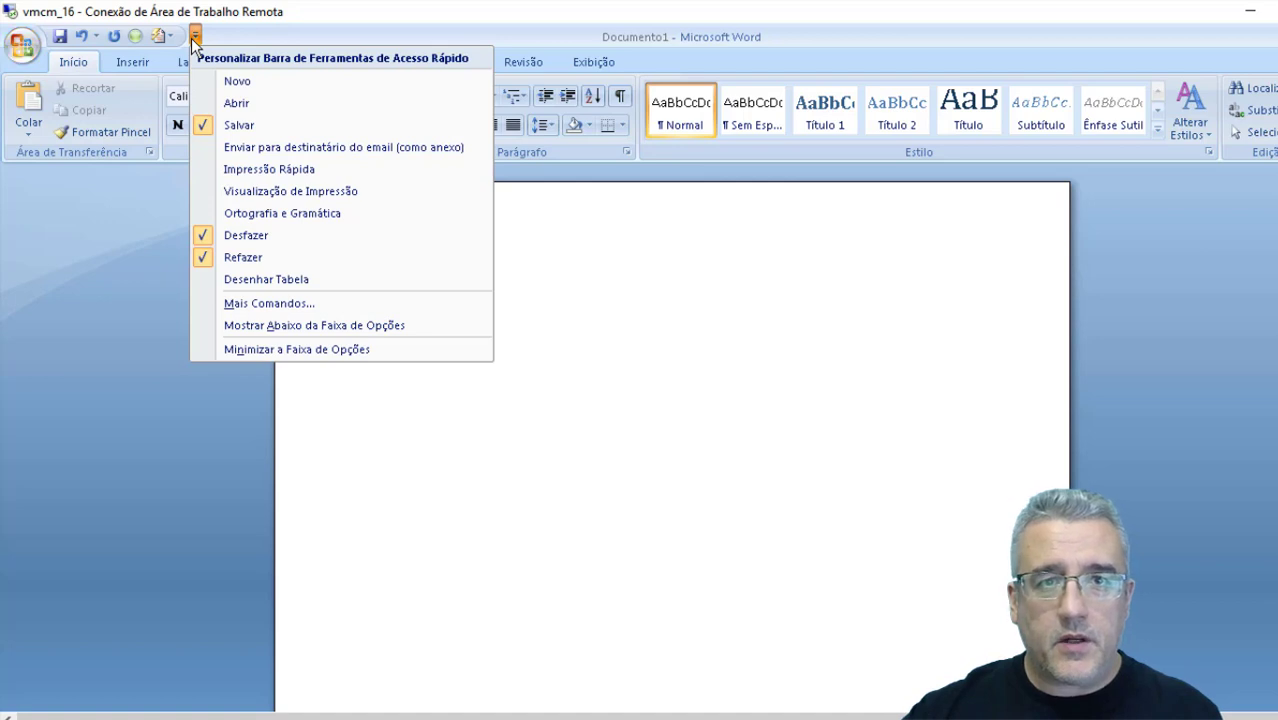
left_click(191, 38)
- Generate ten three-sentence placeholder paragraphs with =rand(10,3) and return to the document start
type("=")
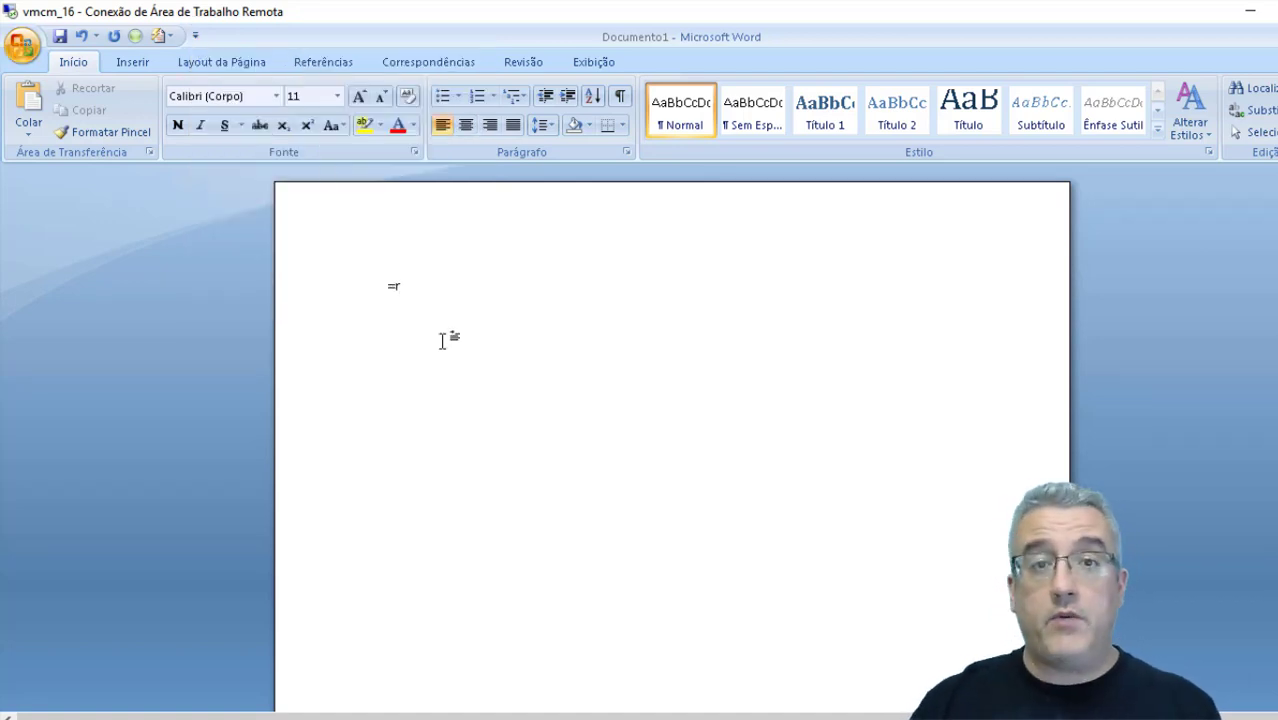
type("rand(10,")
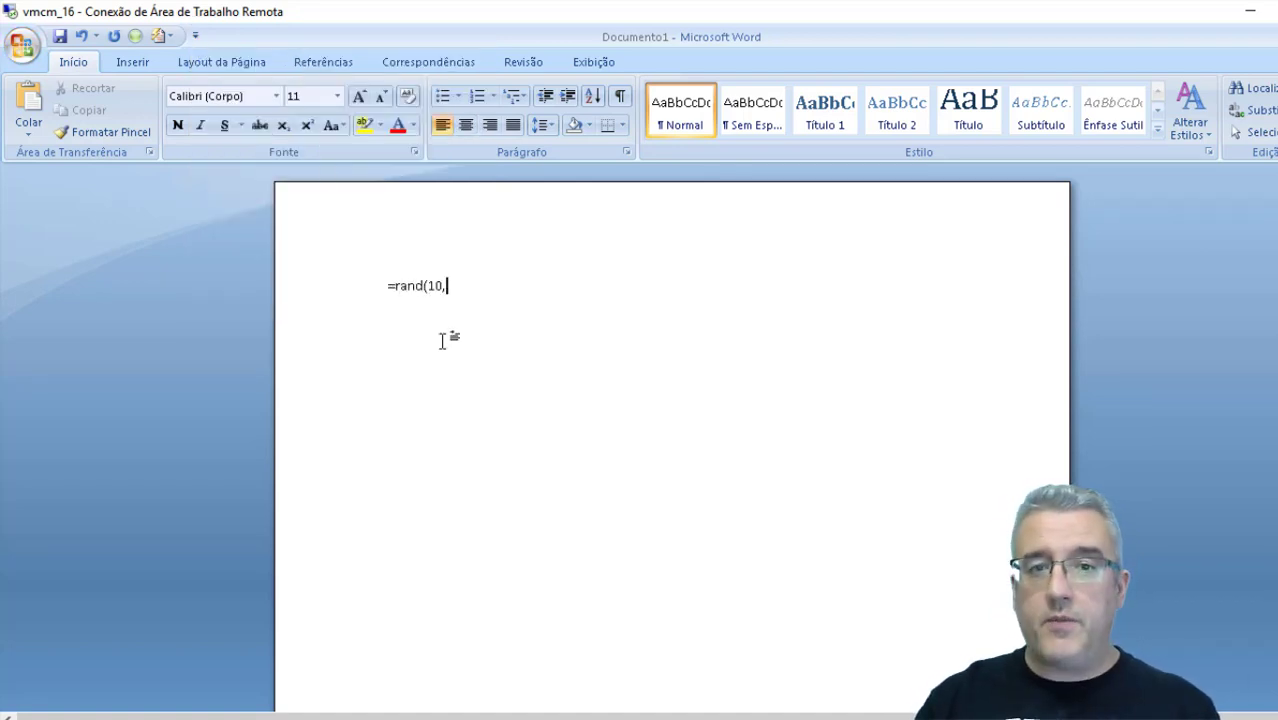
type("10)")
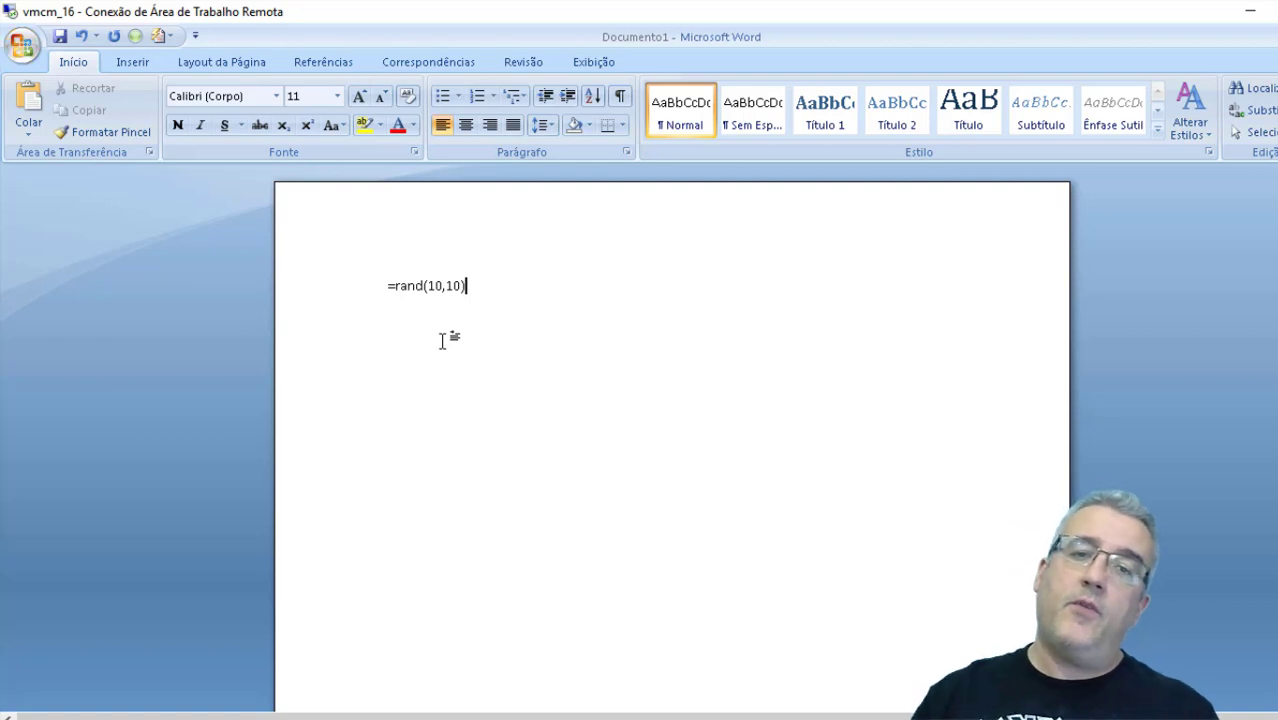
key("BackSpace")
key("BackSpace")
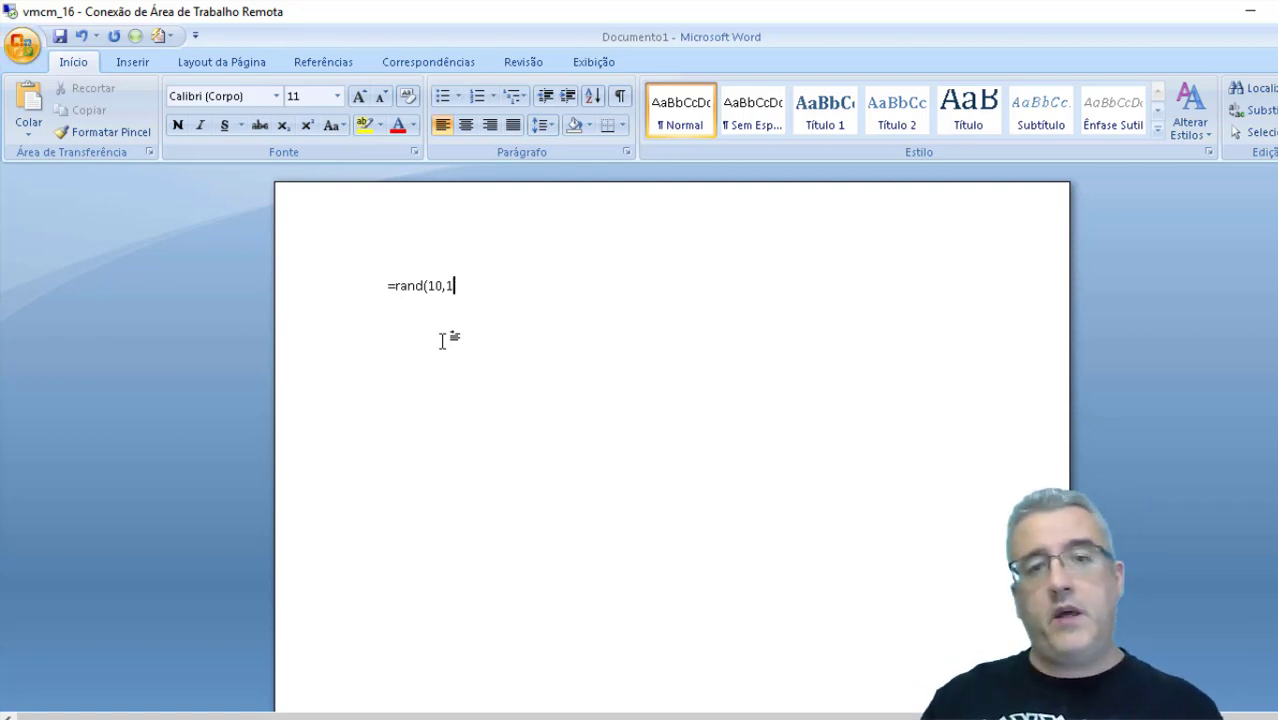
key("BackSpace")
key("BackSpace")
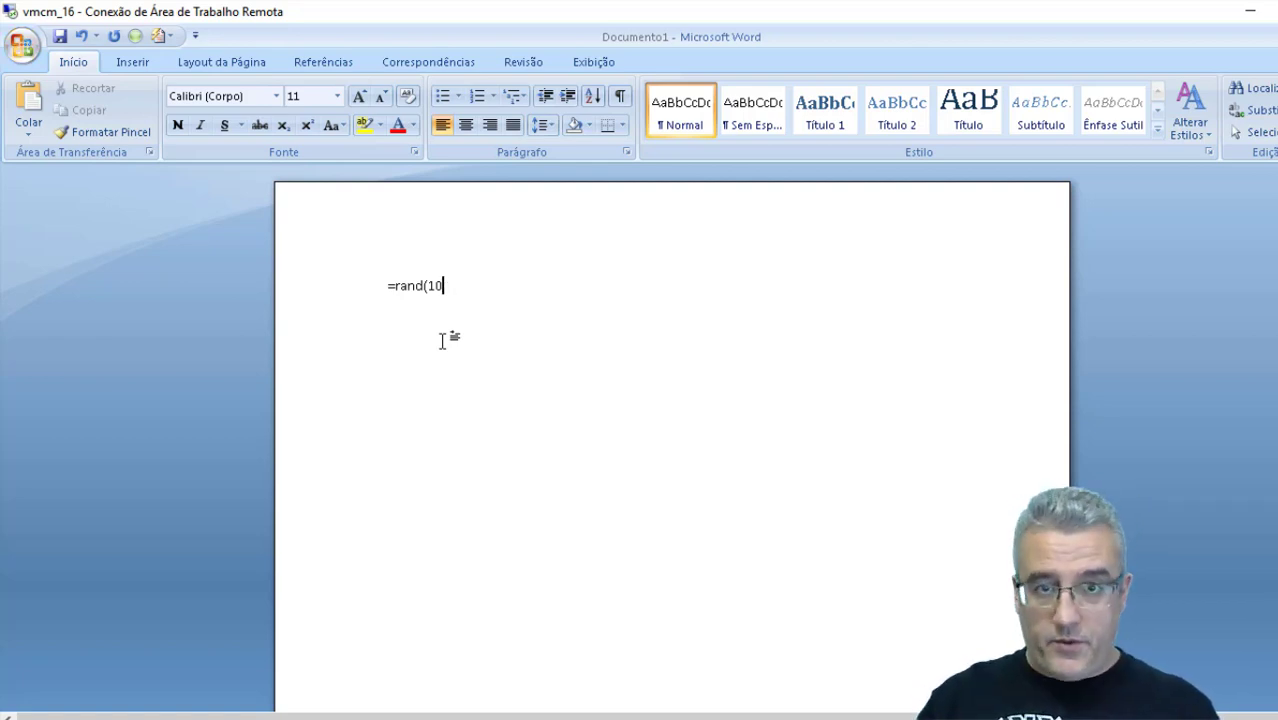
type(",3)")
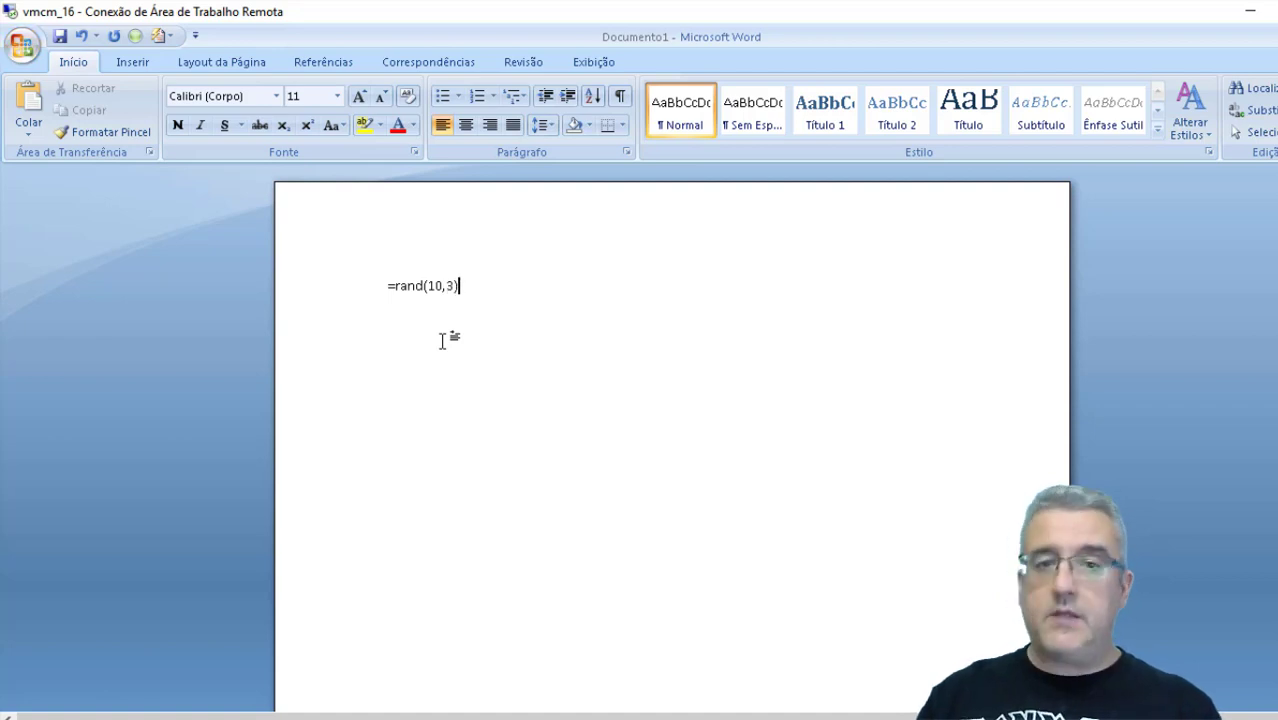
key("Return")
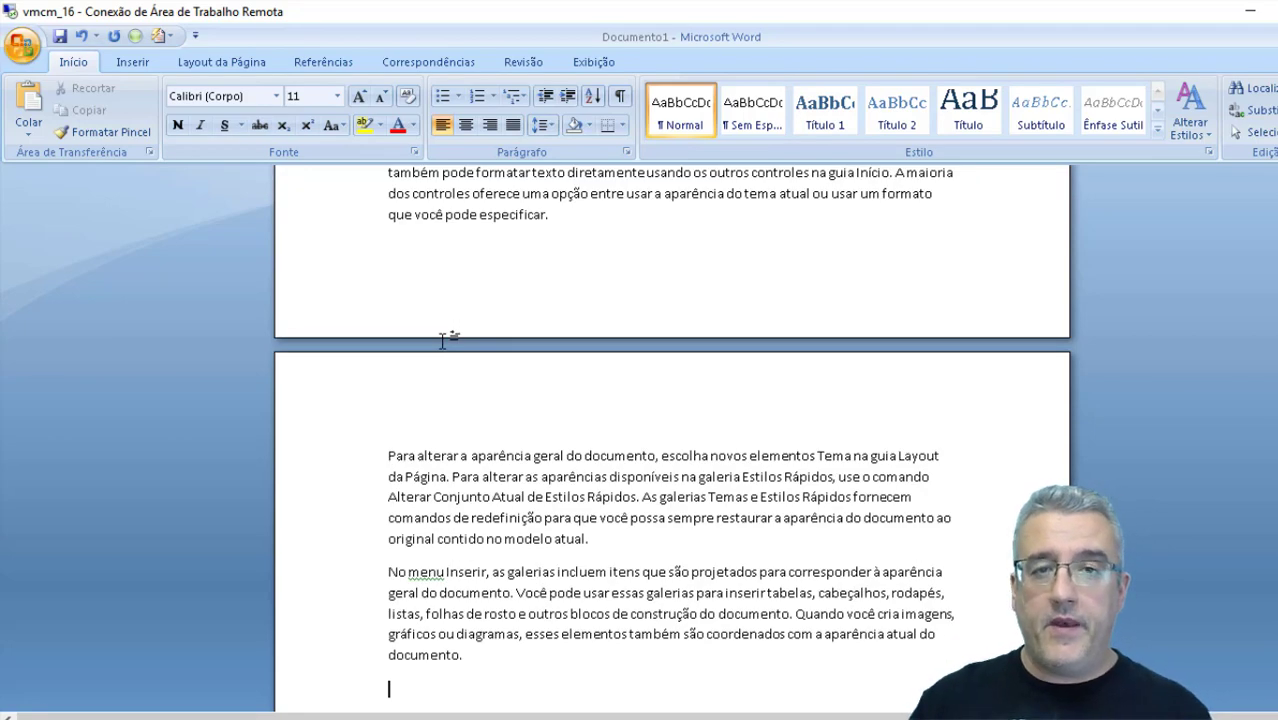
key("ctrl+Home")
left_click(513, 368)
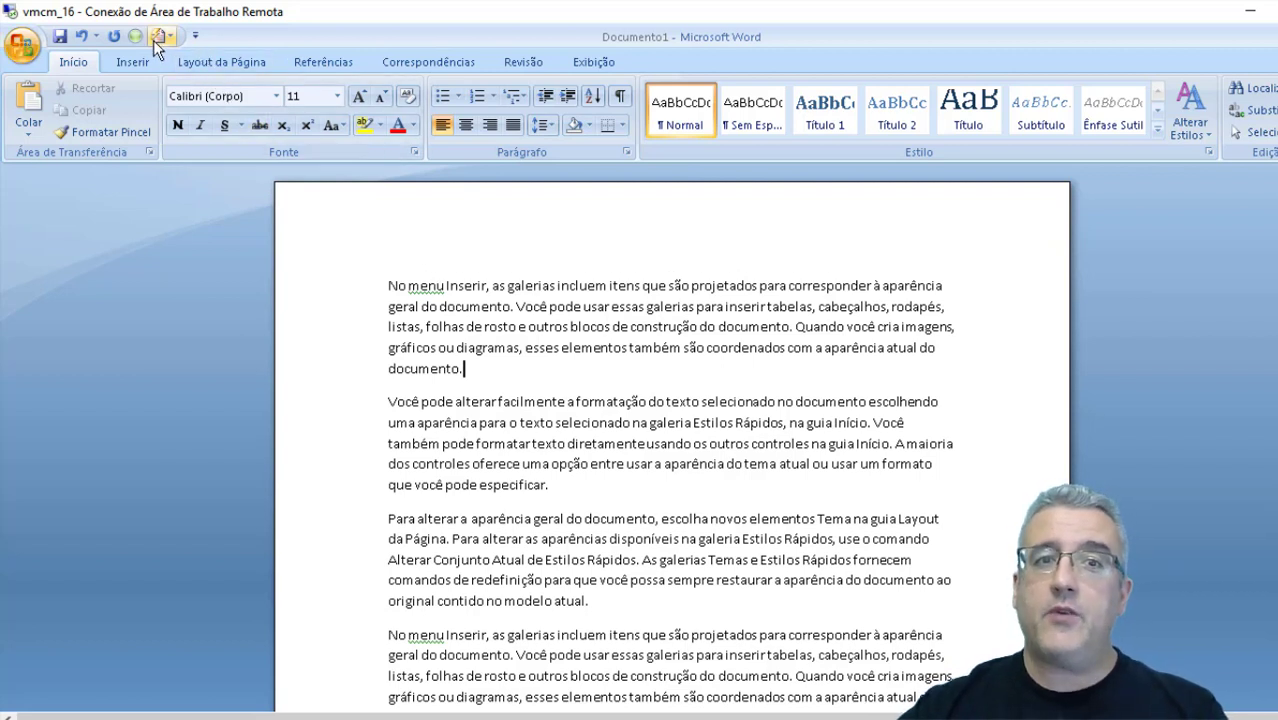
- Remove Resumo informativo from the Quick Access Toolbar commands
left_click(195, 38)
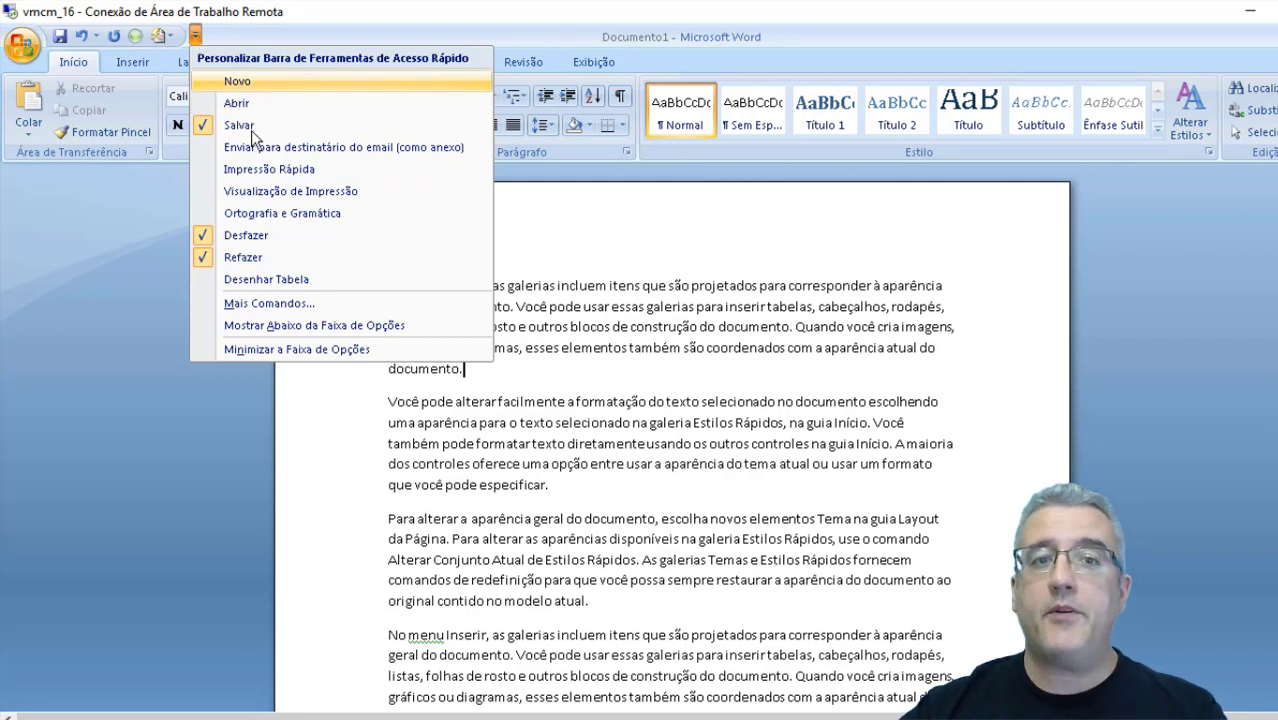
left_click(302, 303)
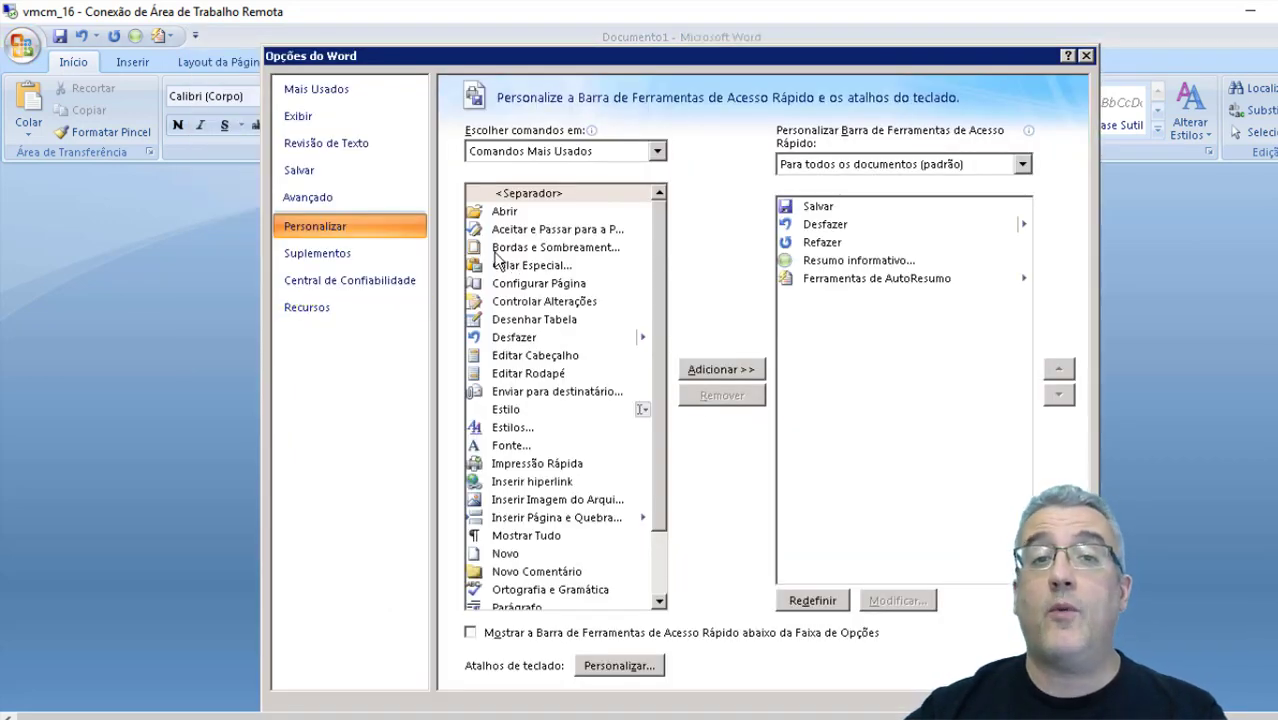
left_click(848, 279)
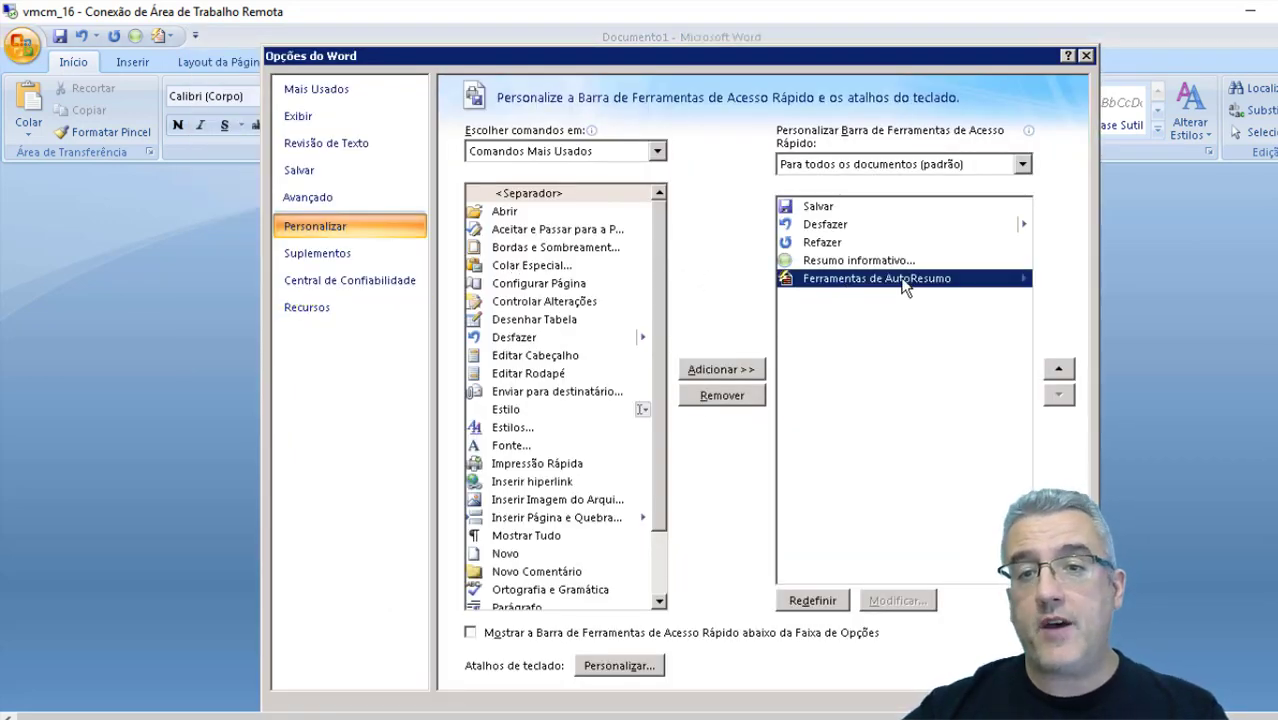
left_click(906, 262)
left_click(734, 392)
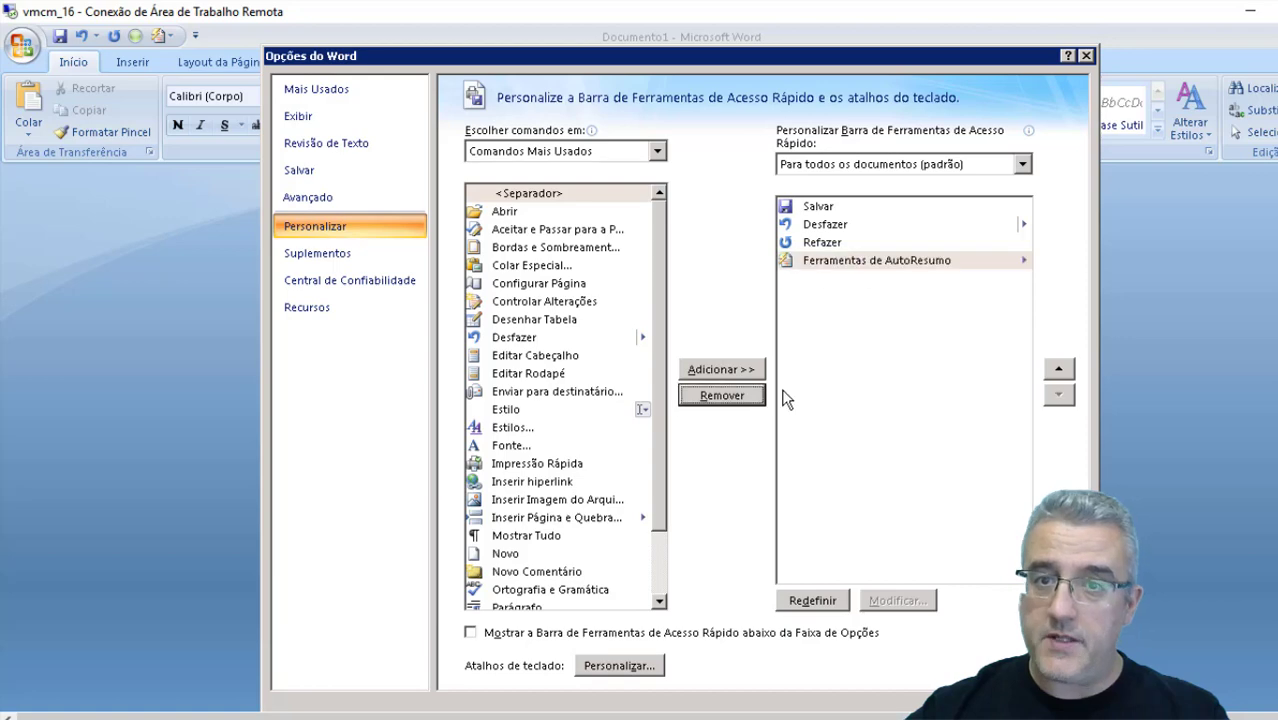
- Add Ferramentas de AutoResumo from Todos os Comandos to the Quick Access Toolbar
left_click(552, 148)
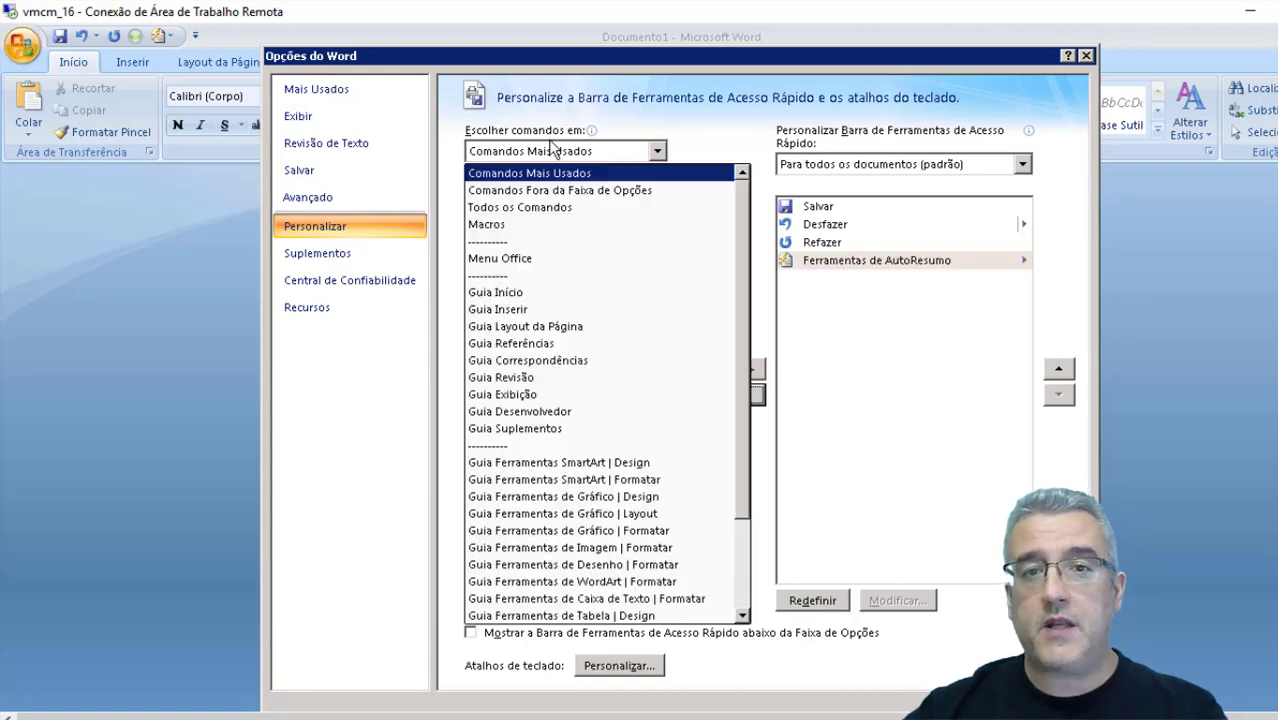
left_click(520, 207)
mouse_move(657, 210)
left_mouse_down()
mouse_move(664, 384)
mouse_move(663, 371)
left_mouse_up()
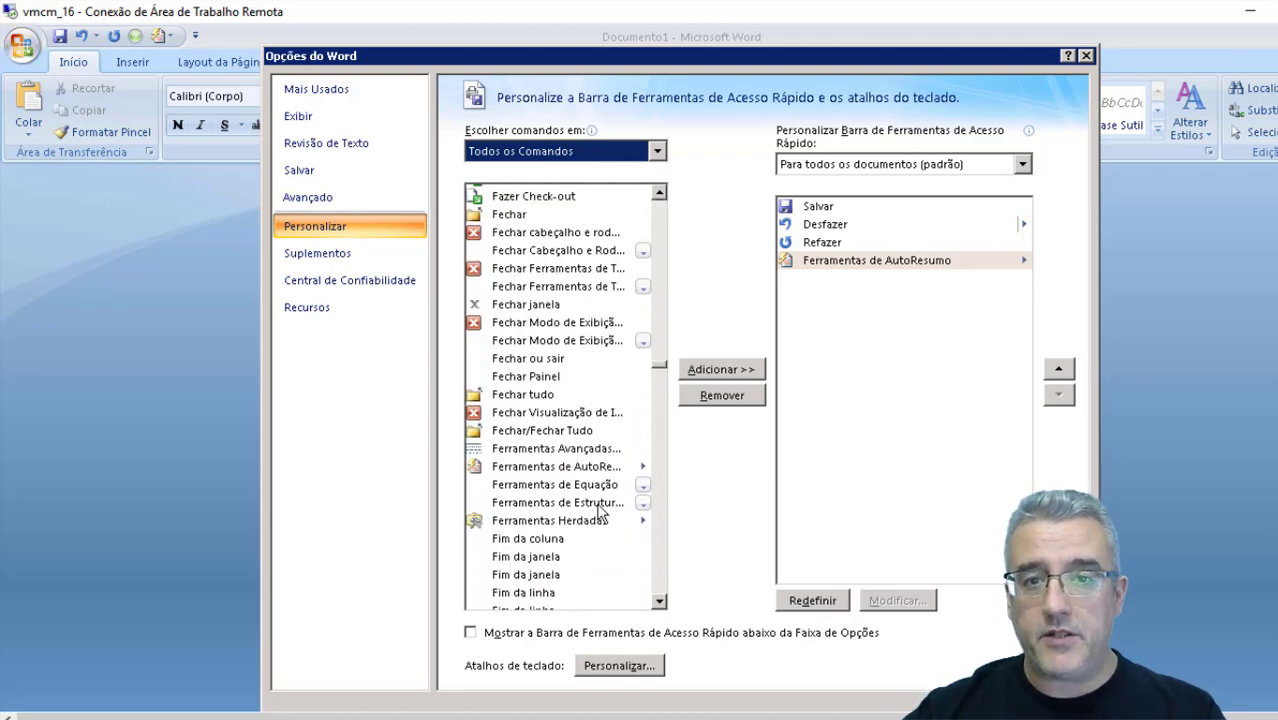
left_click(576, 468)
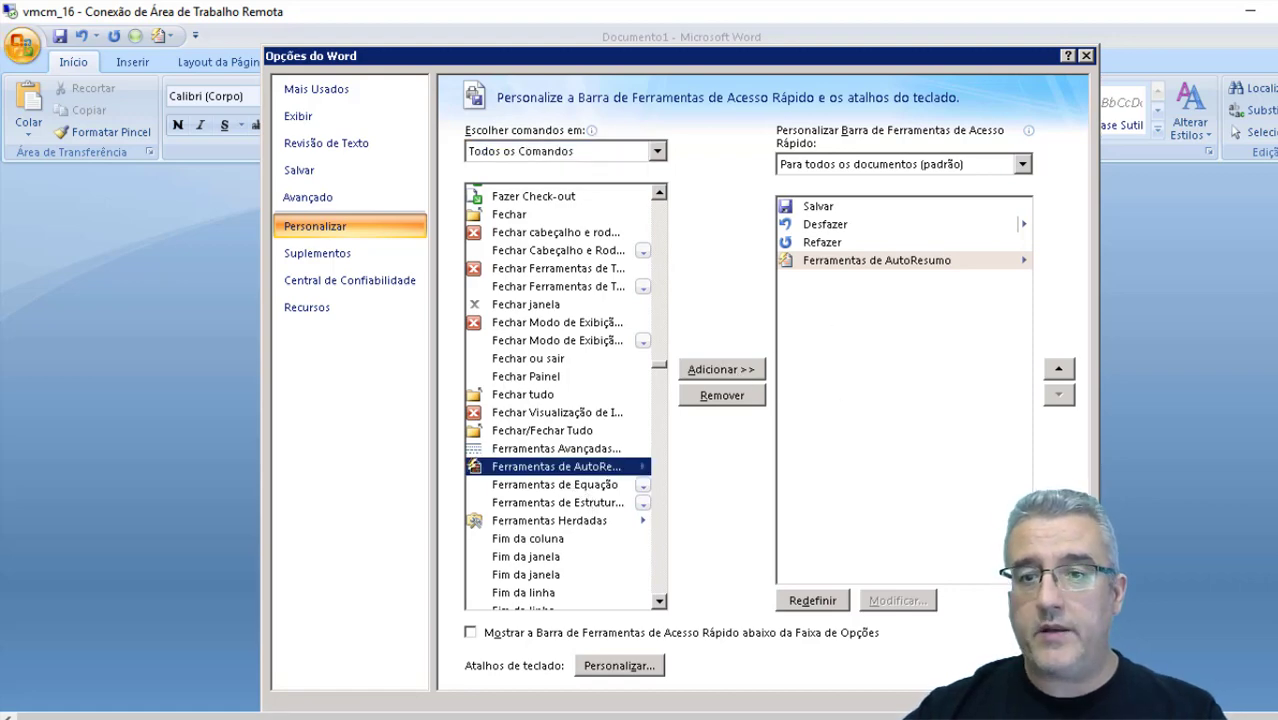
key("Return")
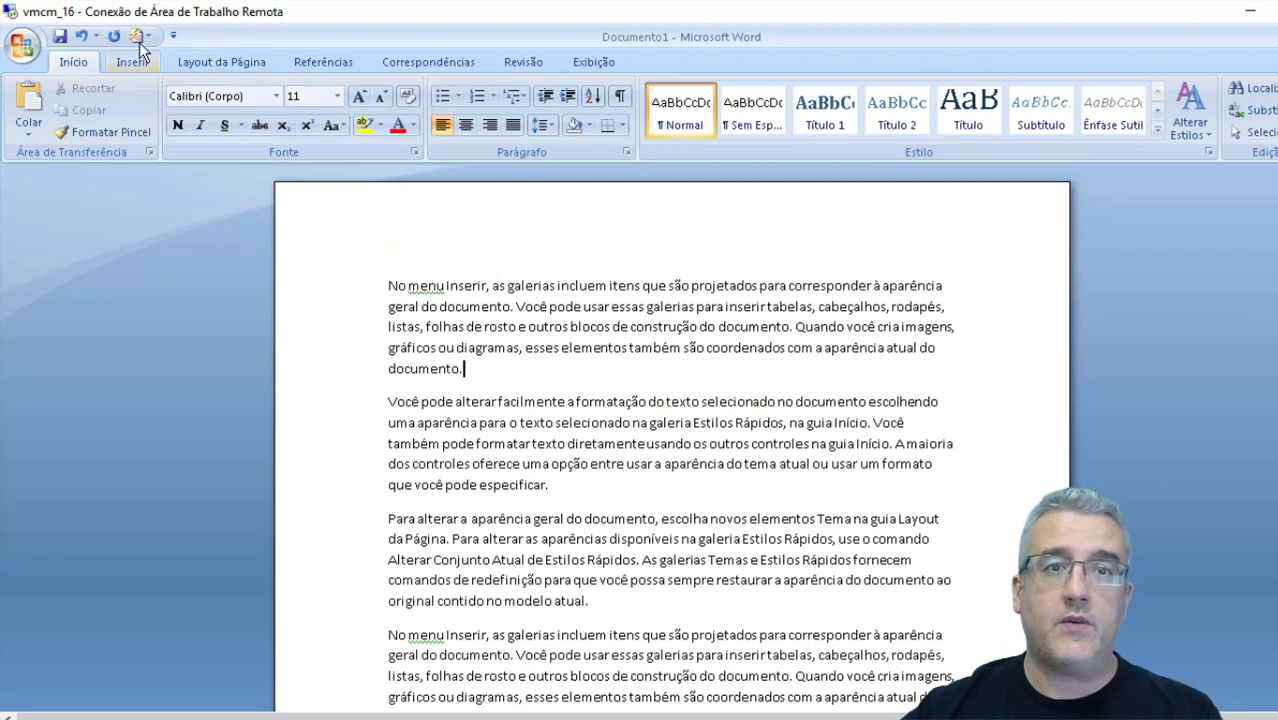
- Launch Resumo Automático from the AutoResumo toolbar button to bring up its 25% summary settings
left_click(139, 39)
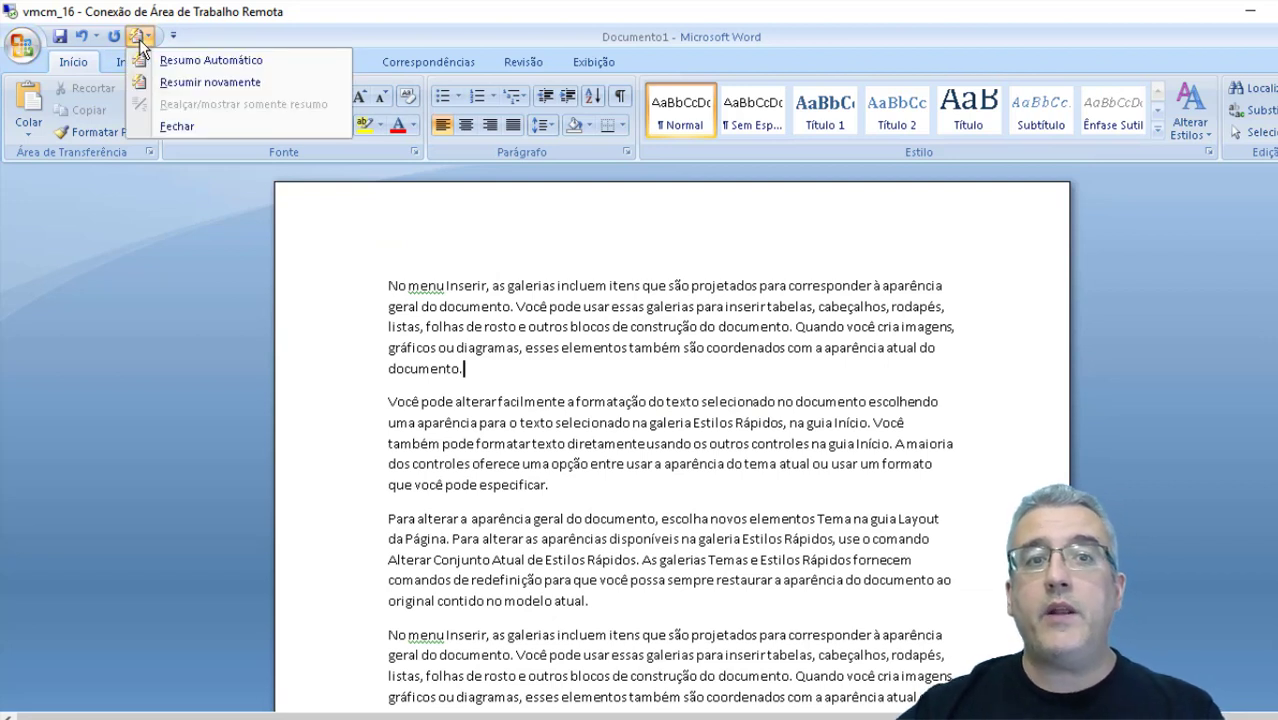
left_click(219, 67)
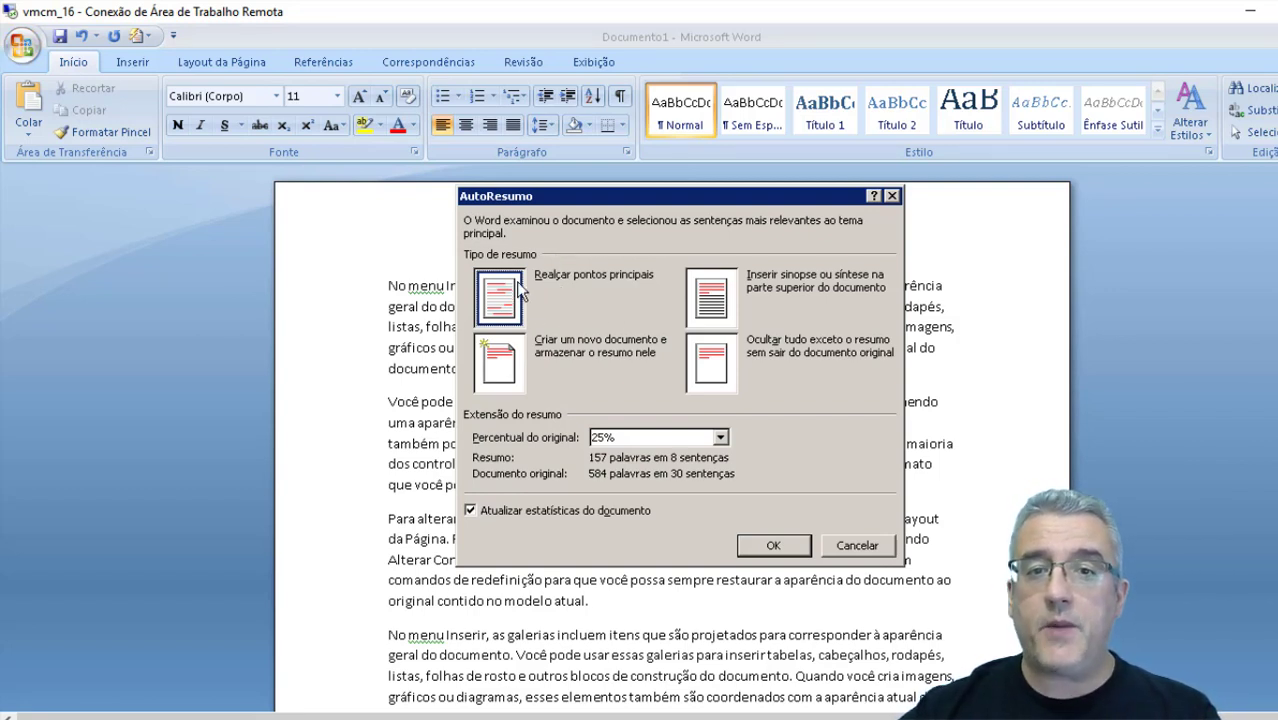
- Apply the 25% key-point highlighting, review the document, and reopen the Resumo Automático settings
left_click(762, 546)
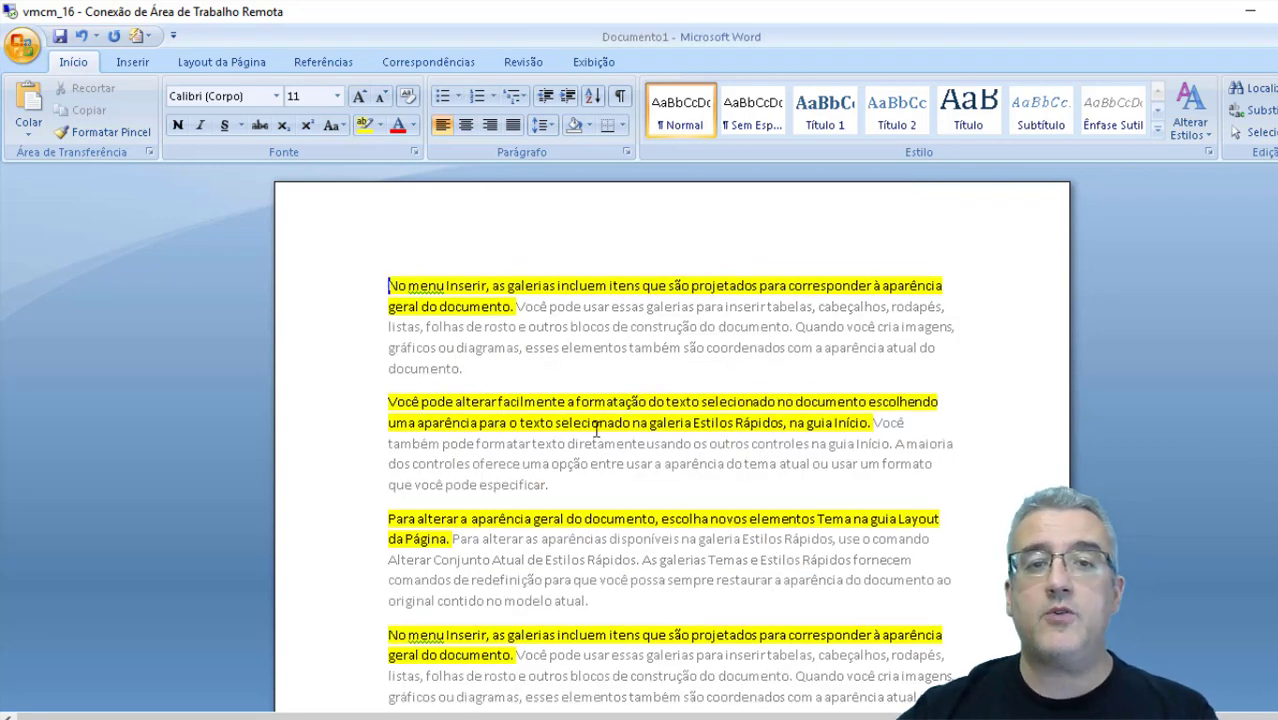
scroll(615, 440, "down", 4)
scroll(610, 435, "down", 1)
scroll(604, 430, "down", 3)
scroll(603, 428, "down", 2)
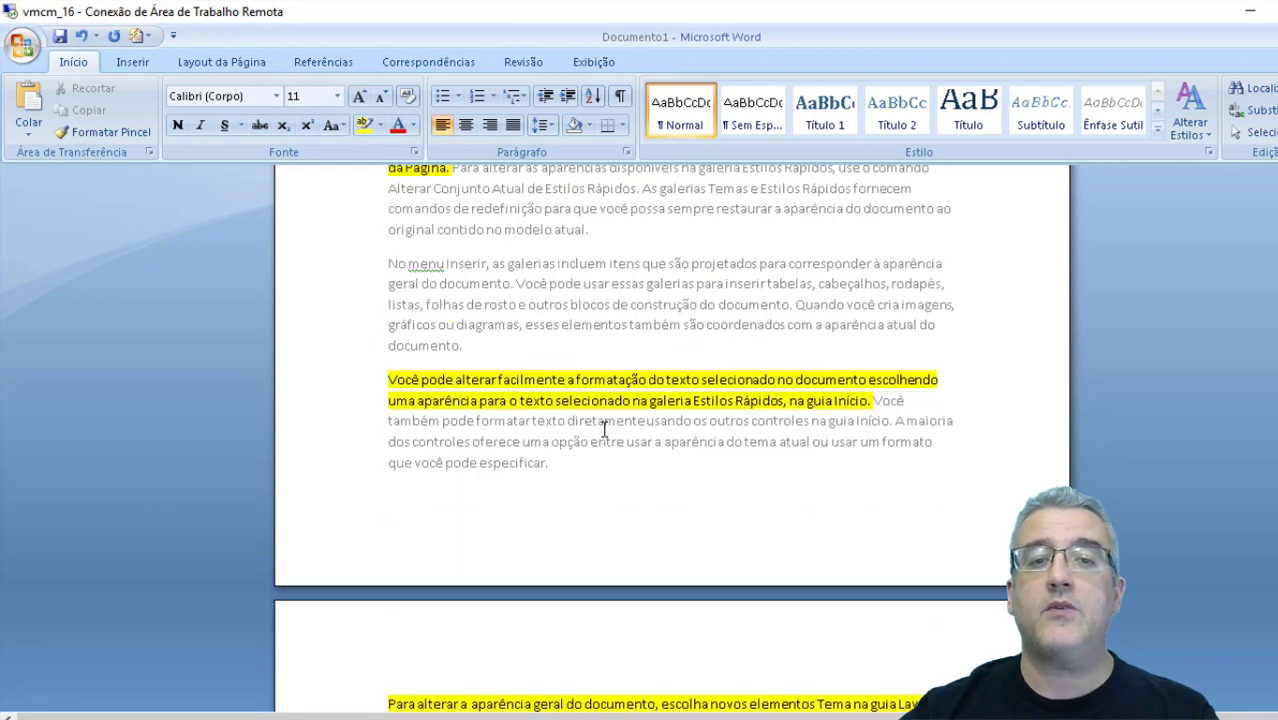
scroll(604, 428, "down", 5)
scroll(605, 429, "down", 3)
scroll(604, 429, "down", 2)
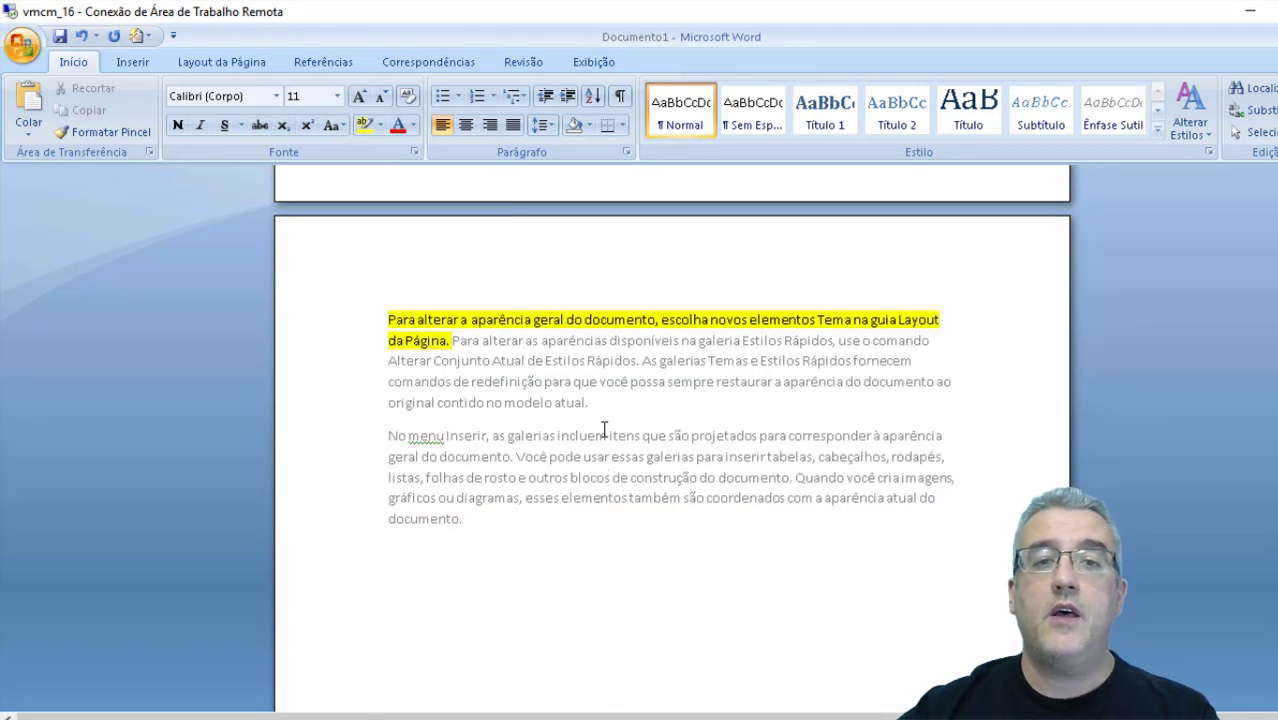
scroll(606, 429, "down", 8)
scroll(610, 430, "down", 7)
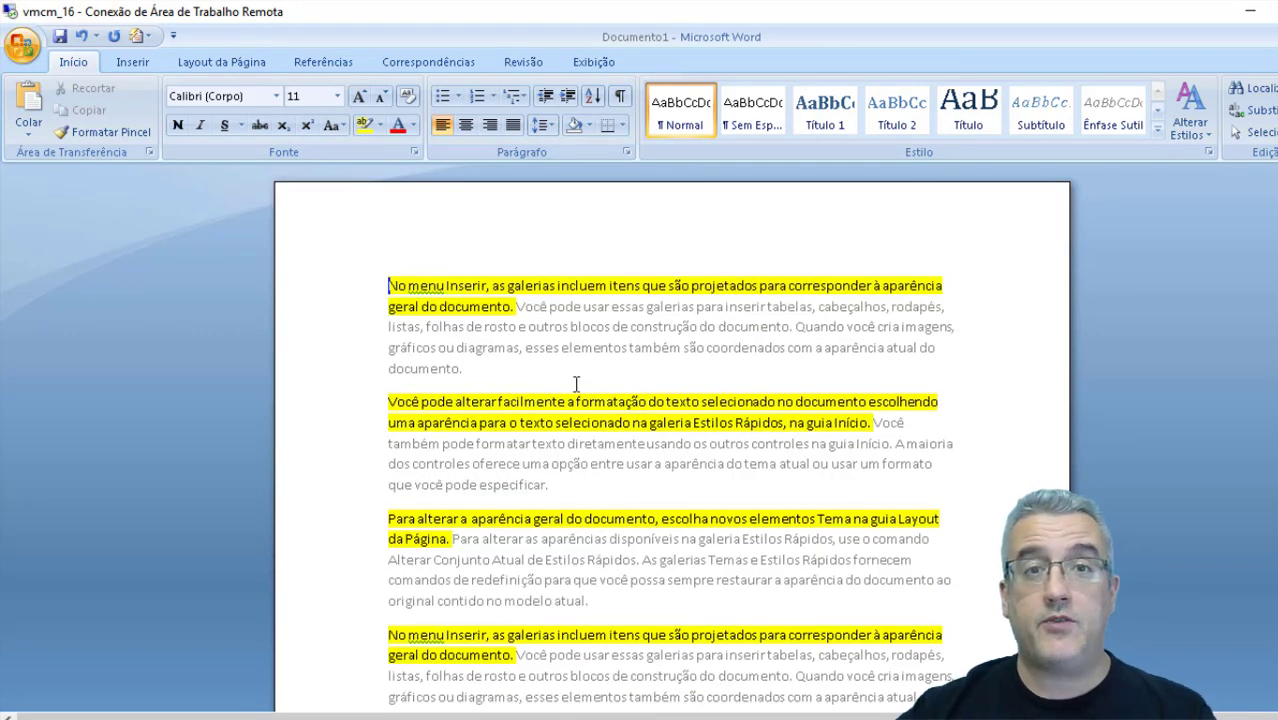
left_click(145, 42)
left_click(276, 70)
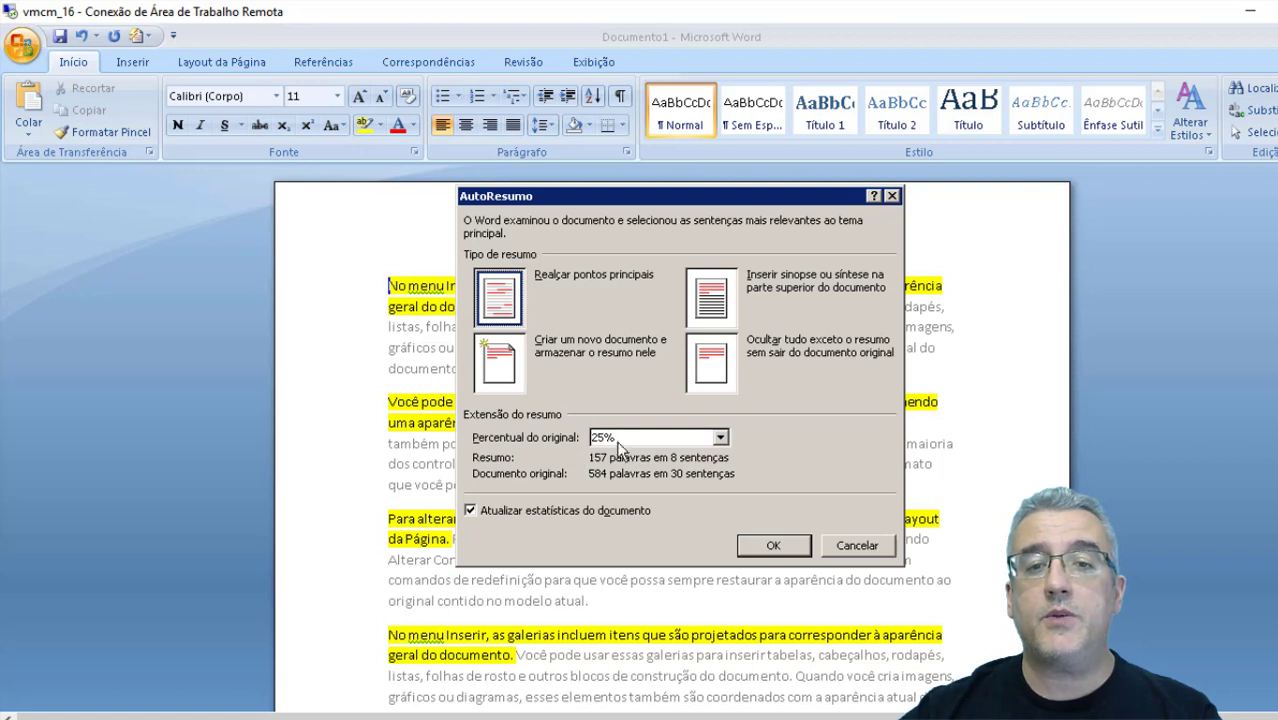
left_click(724, 437)
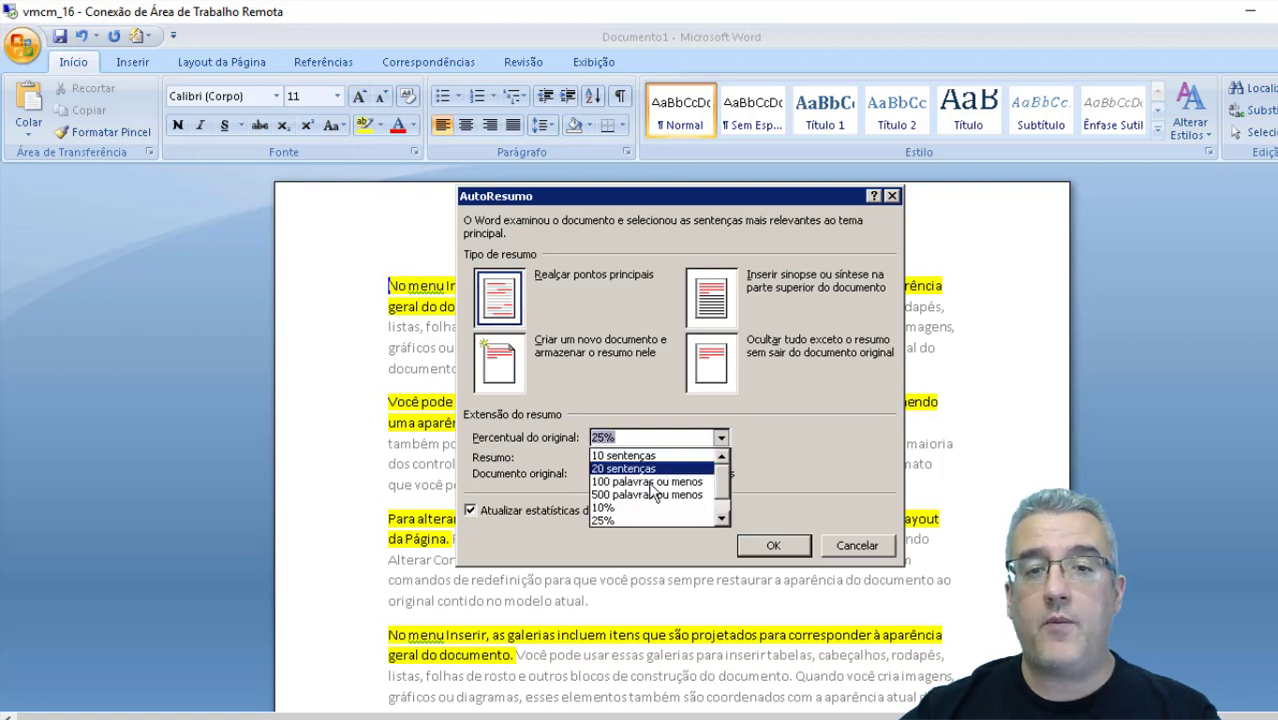
scroll(648, 528, "down", 1)
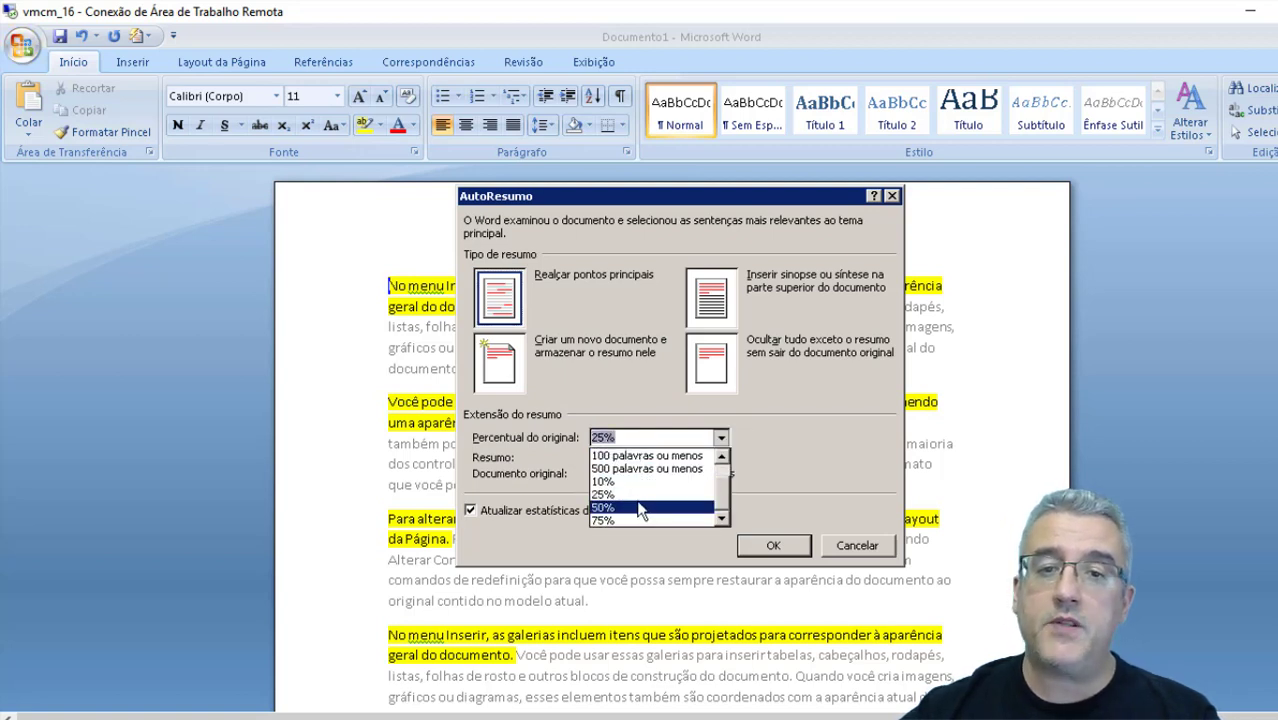
left_click(642, 518)
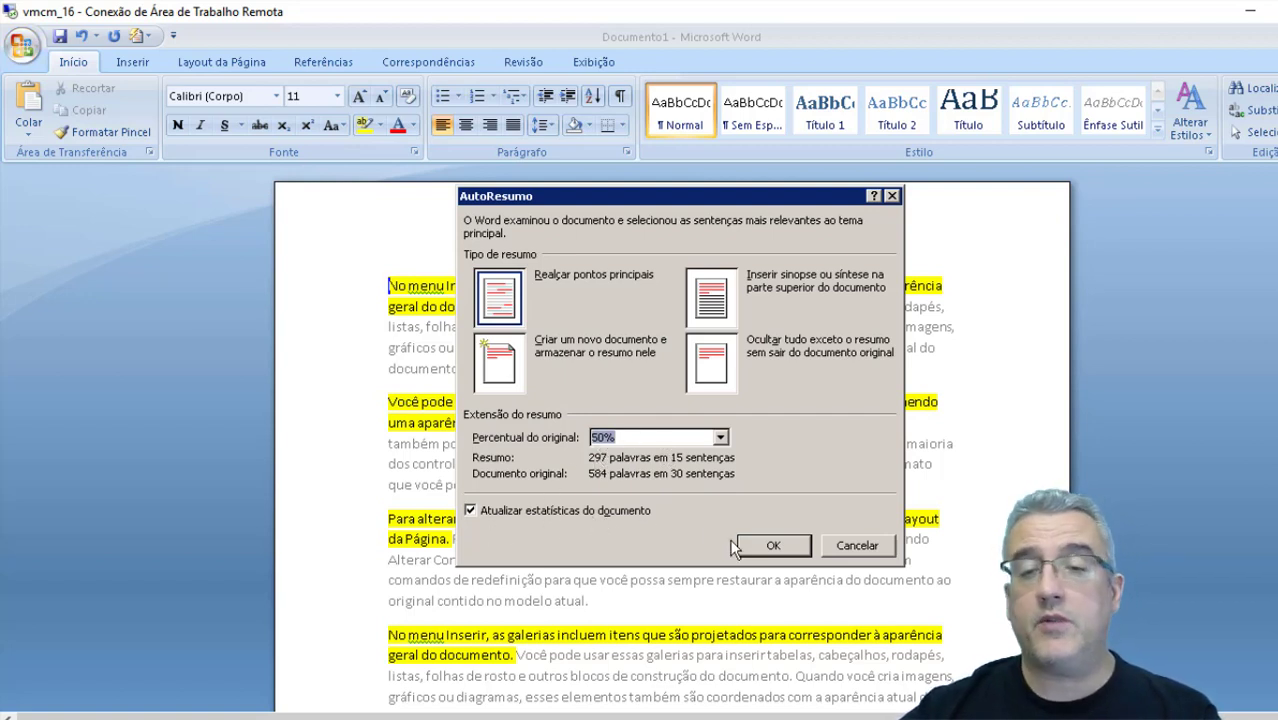
left_click(774, 546)
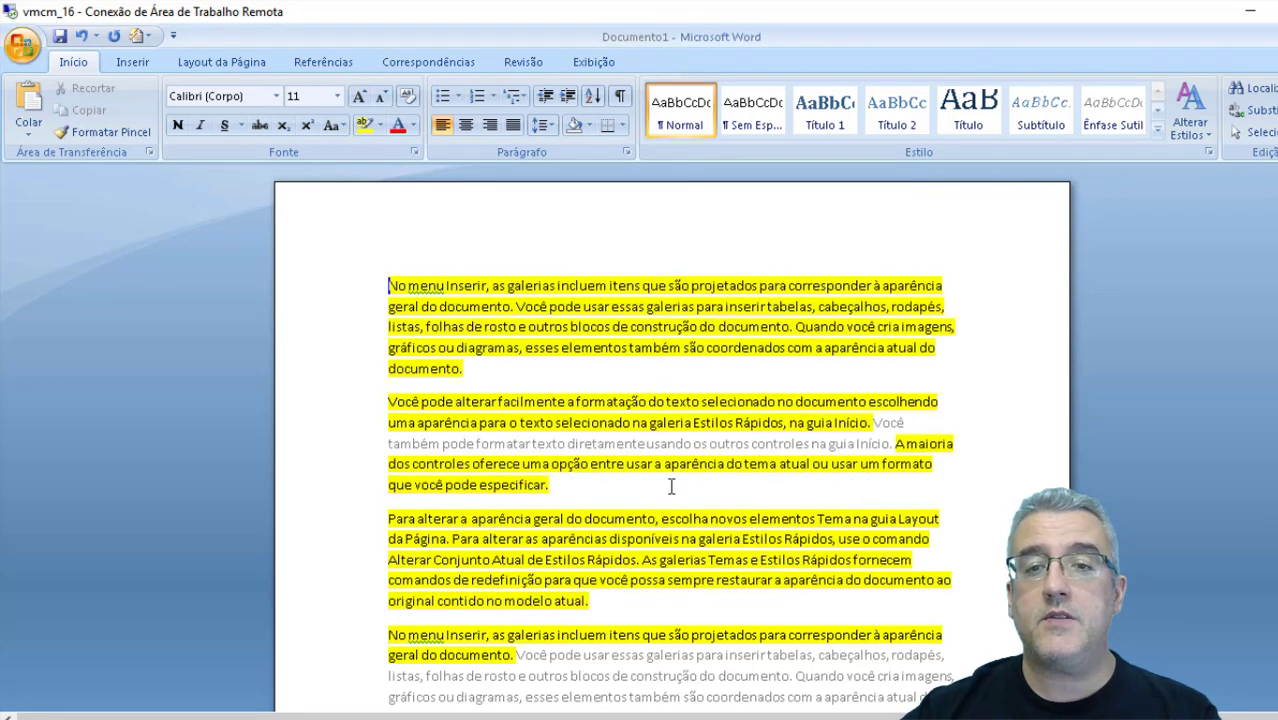
scroll(672, 486, "down", 3)
scroll(678, 449, "down", 3)
scroll(677, 452, "down", 3)
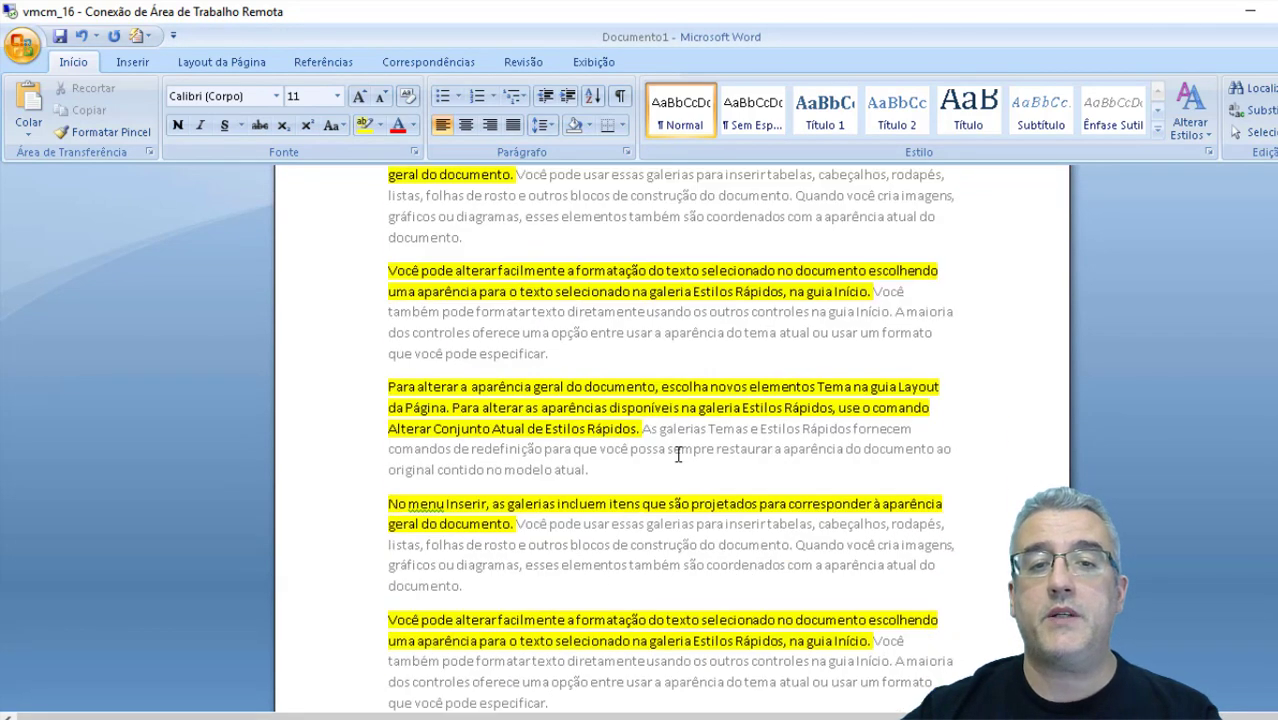
scroll(678, 455, "up", 2)
scroll(678, 455, "up", 2)
scroll(678, 455, "up", 1)
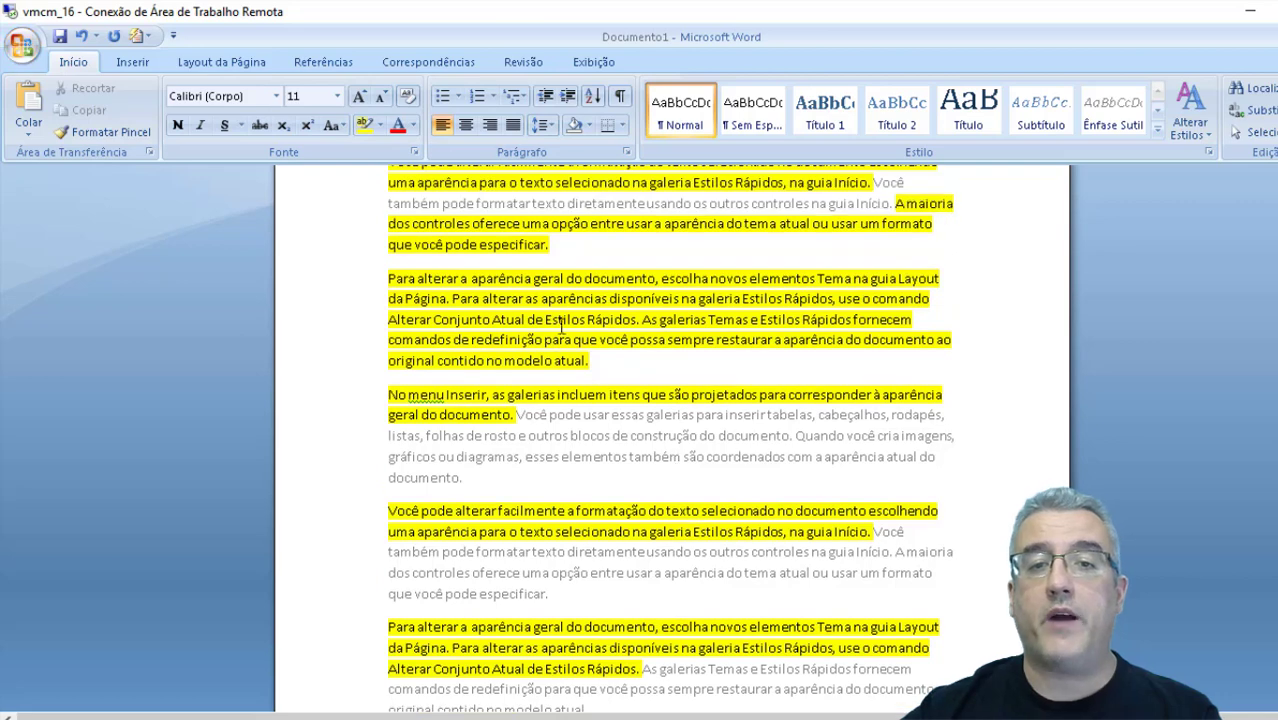
scroll(563, 345, "down", 1)
scroll(540, 535, "down", 2)
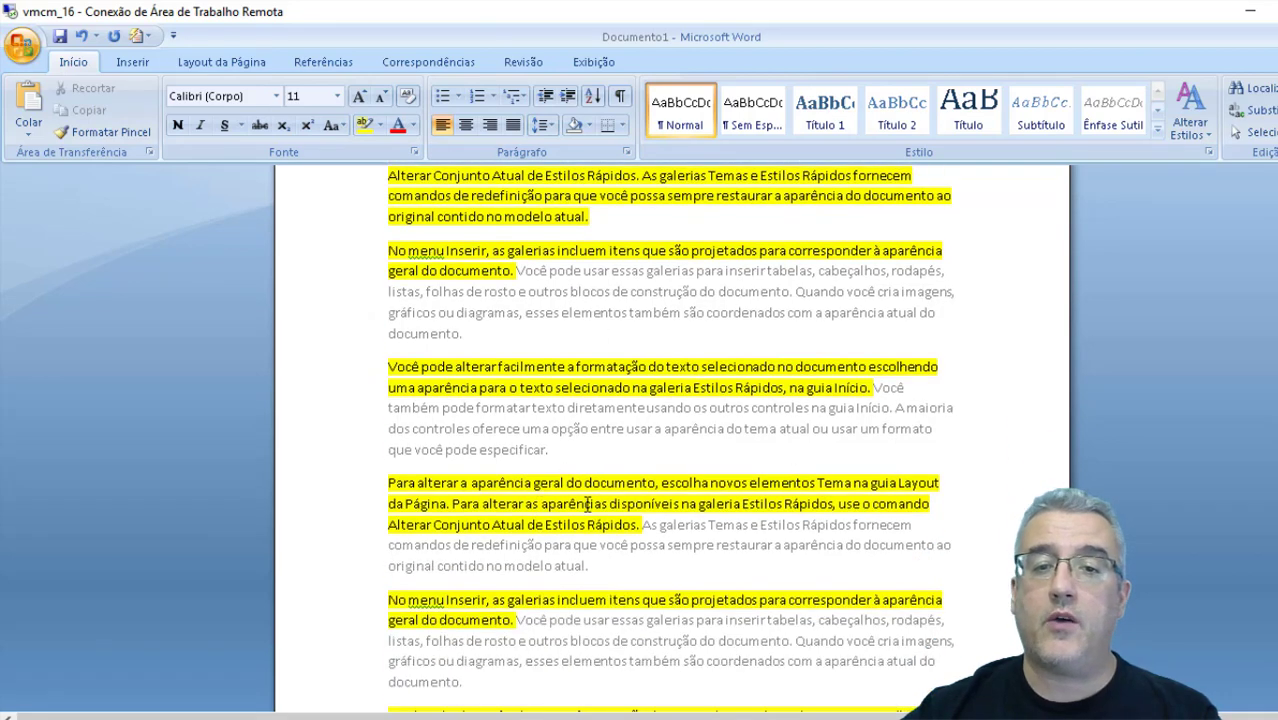
key("ctrl+Home")
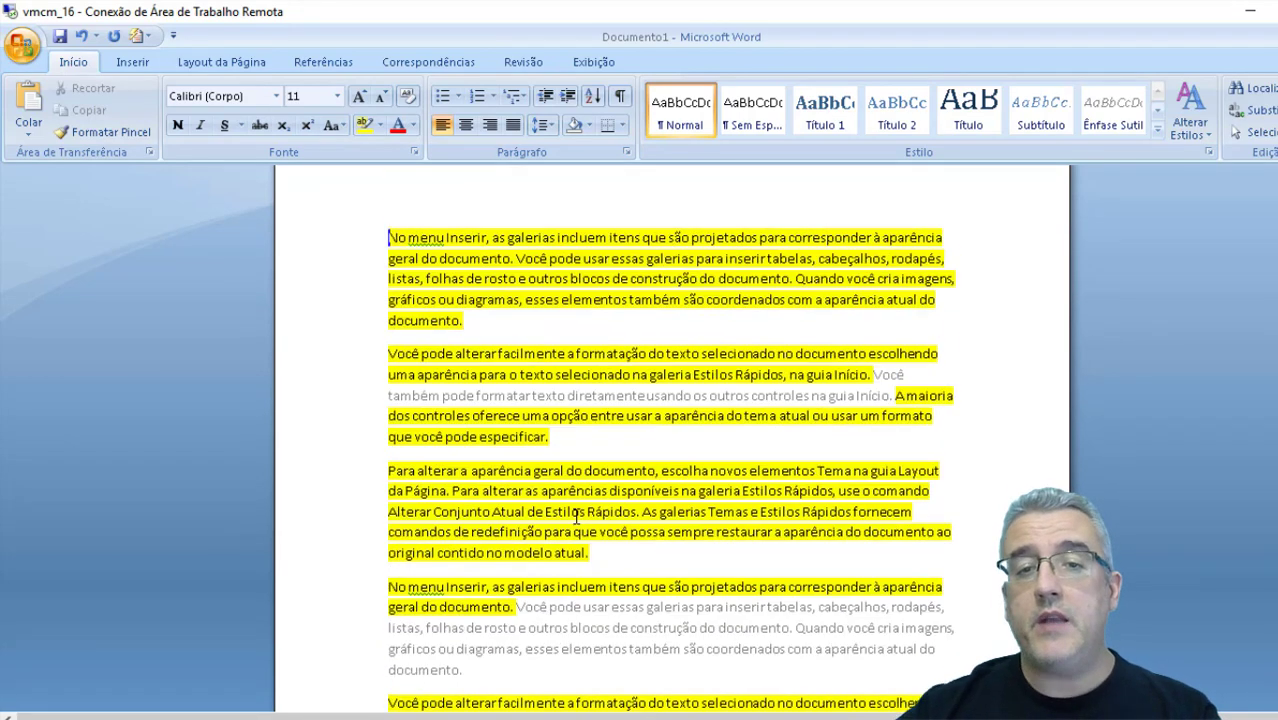
left_click(529, 364)
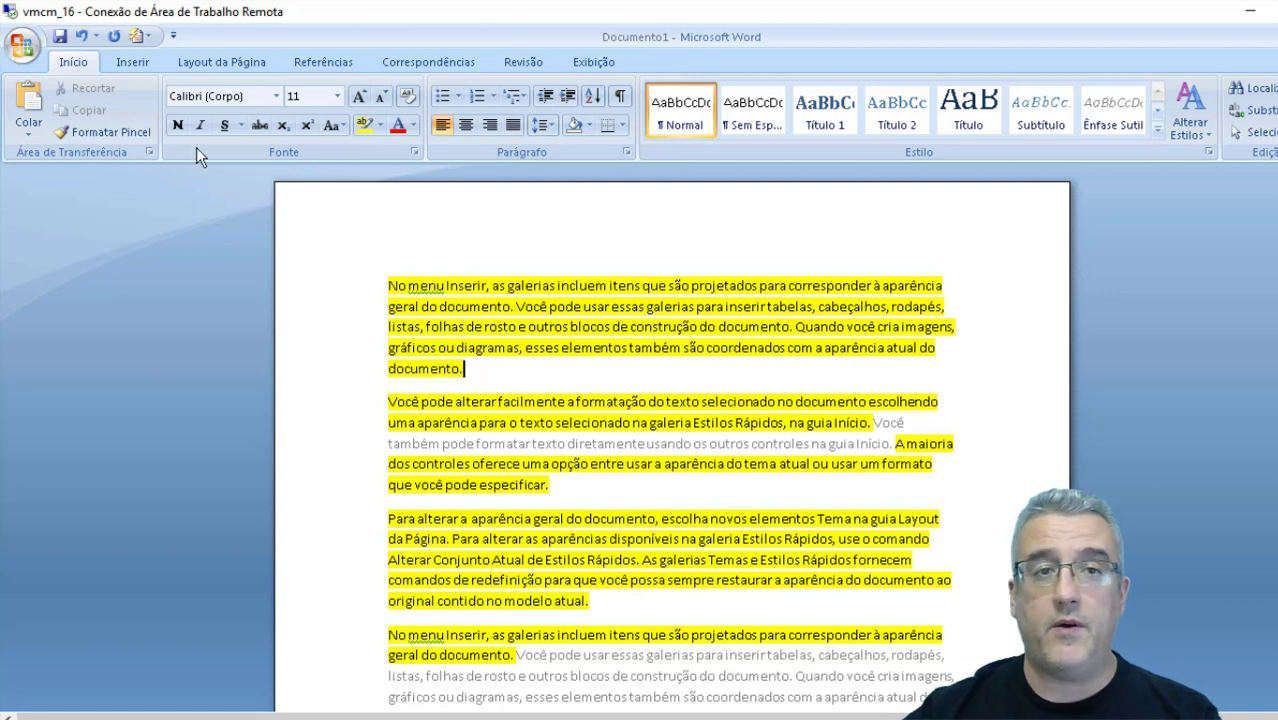
- Rerun AutoSummarize with summary length '100 palavras ou menos' to highlight only five sentences
left_click(148, 40)
left_click(200, 60)
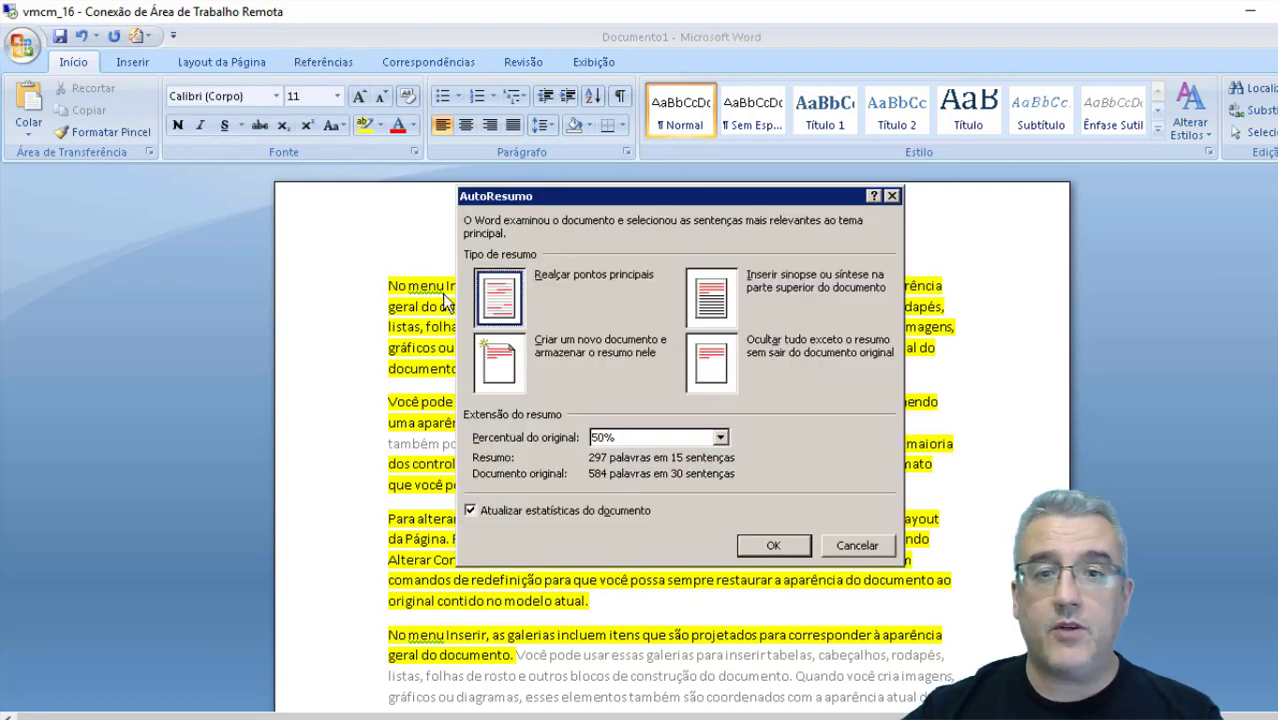
left_click(634, 437)
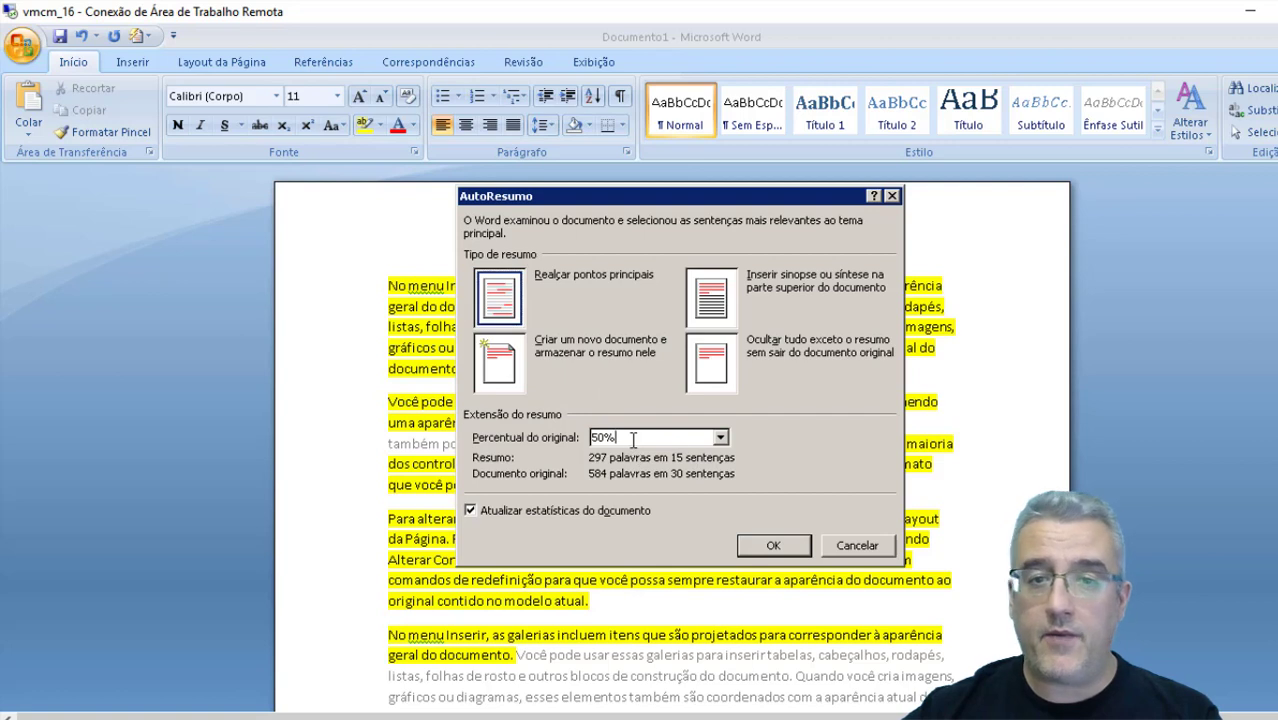
left_click(720, 437)
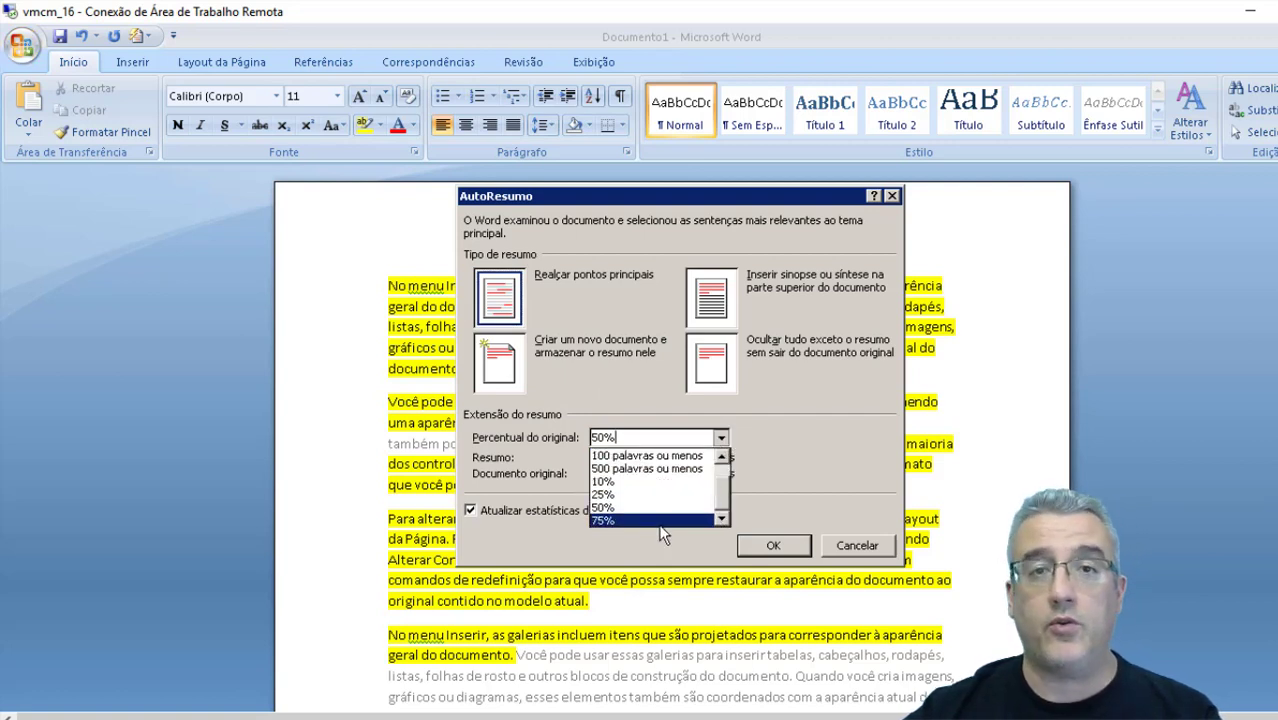
scroll(725, 462, "up", 2)
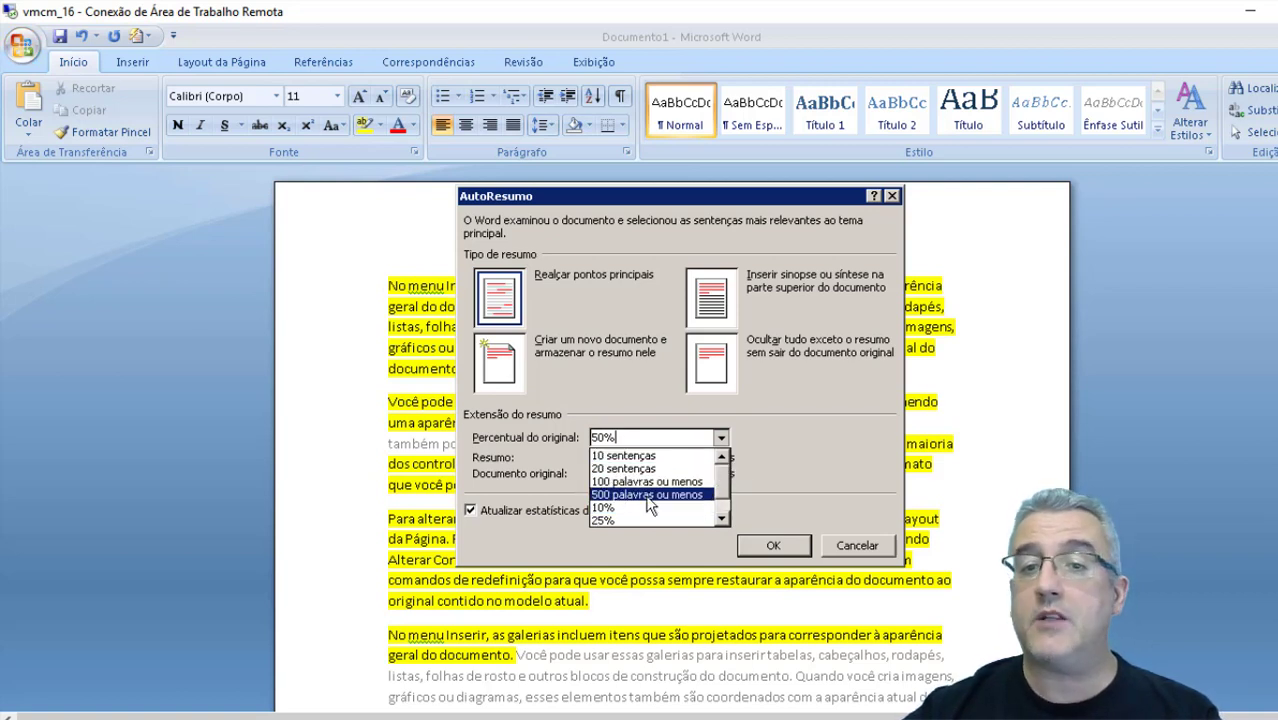
left_click(645, 494)
left_click(721, 437)
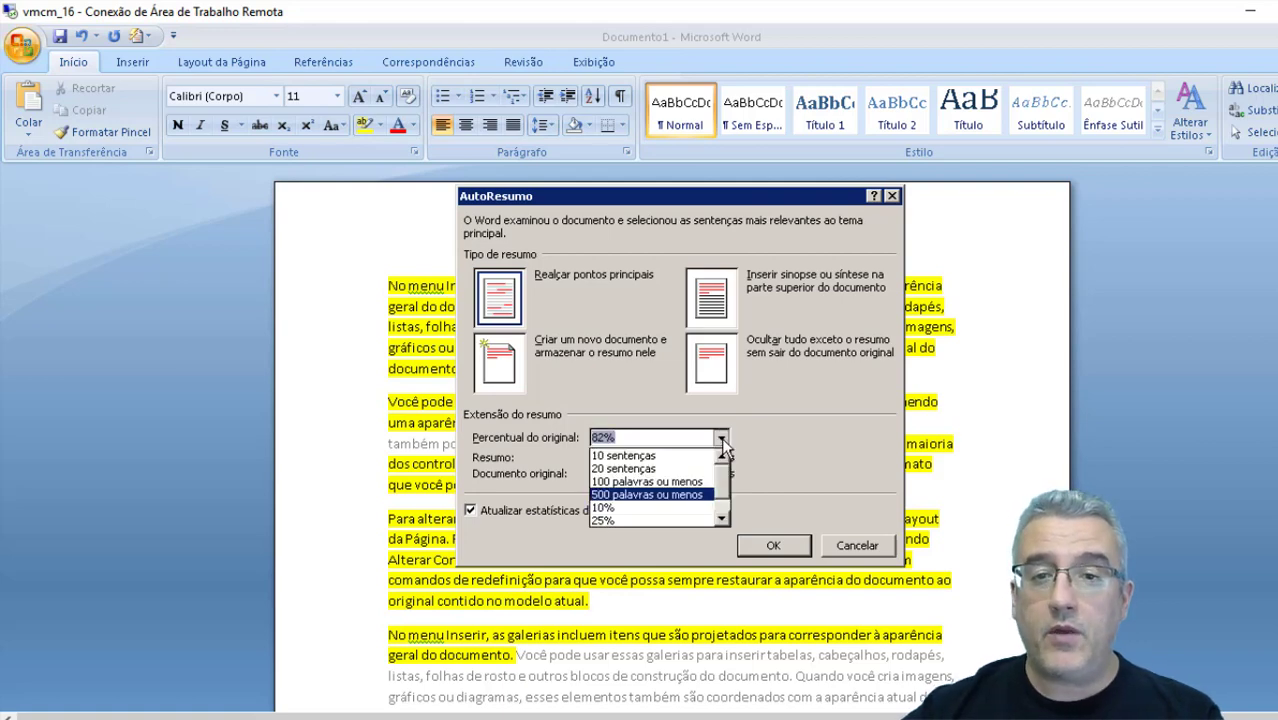
left_click(650, 481)
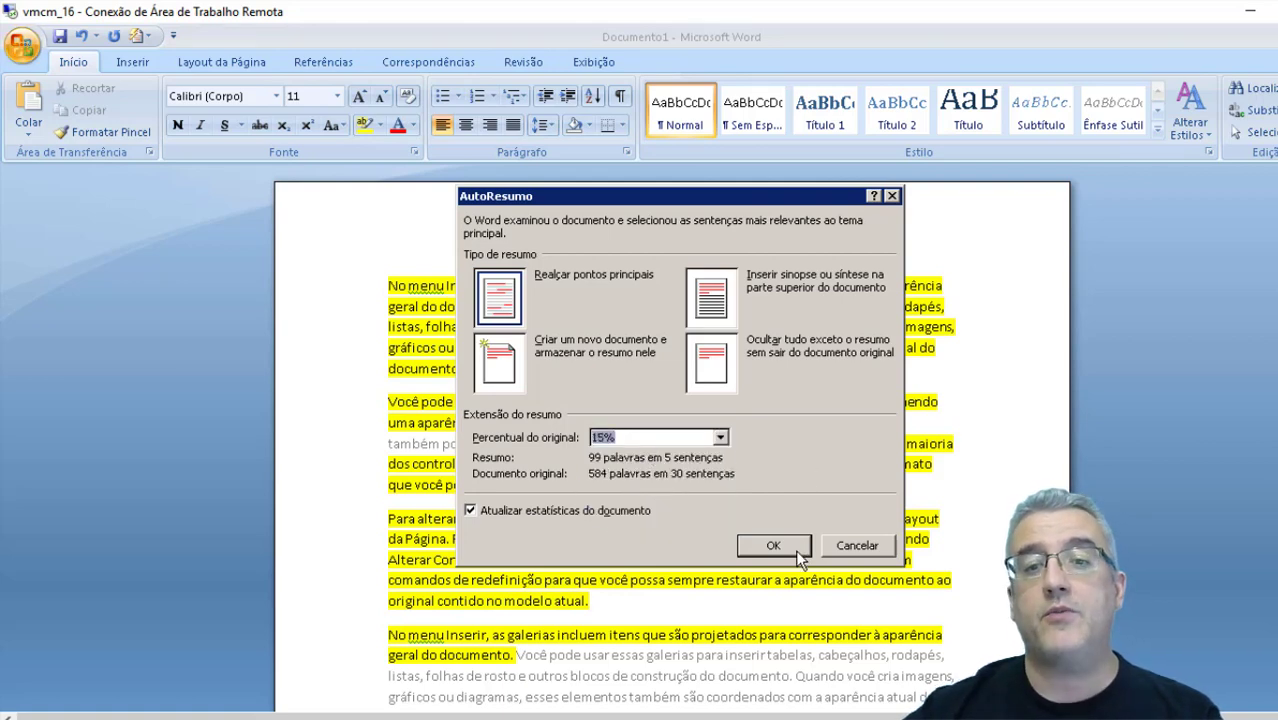
left_click(765, 545)
- Review the 15% highlighting, then open and cancel the AutoSummarize settings
scroll(628, 400, "down", 2)
scroll(620, 410, "down", 2)
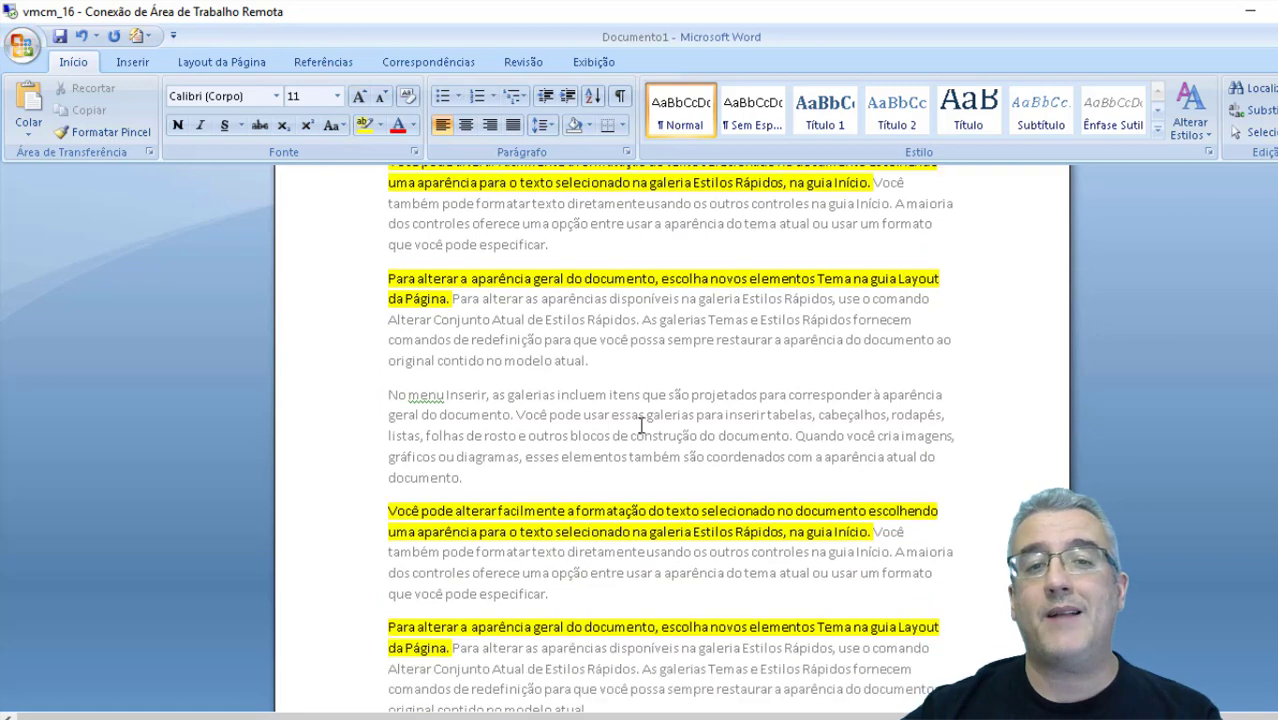
scroll(588, 442, "down", 1)
scroll(588, 442, "up", 2)
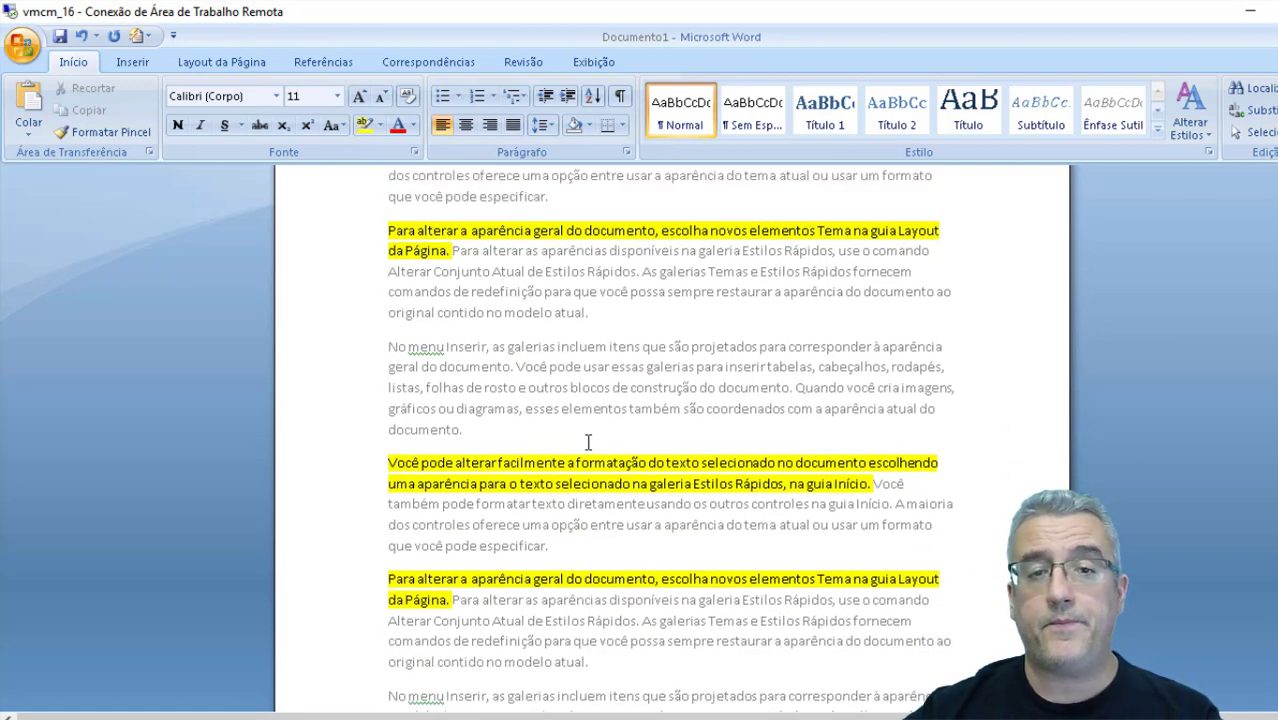
scroll(588, 442, "up", 5)
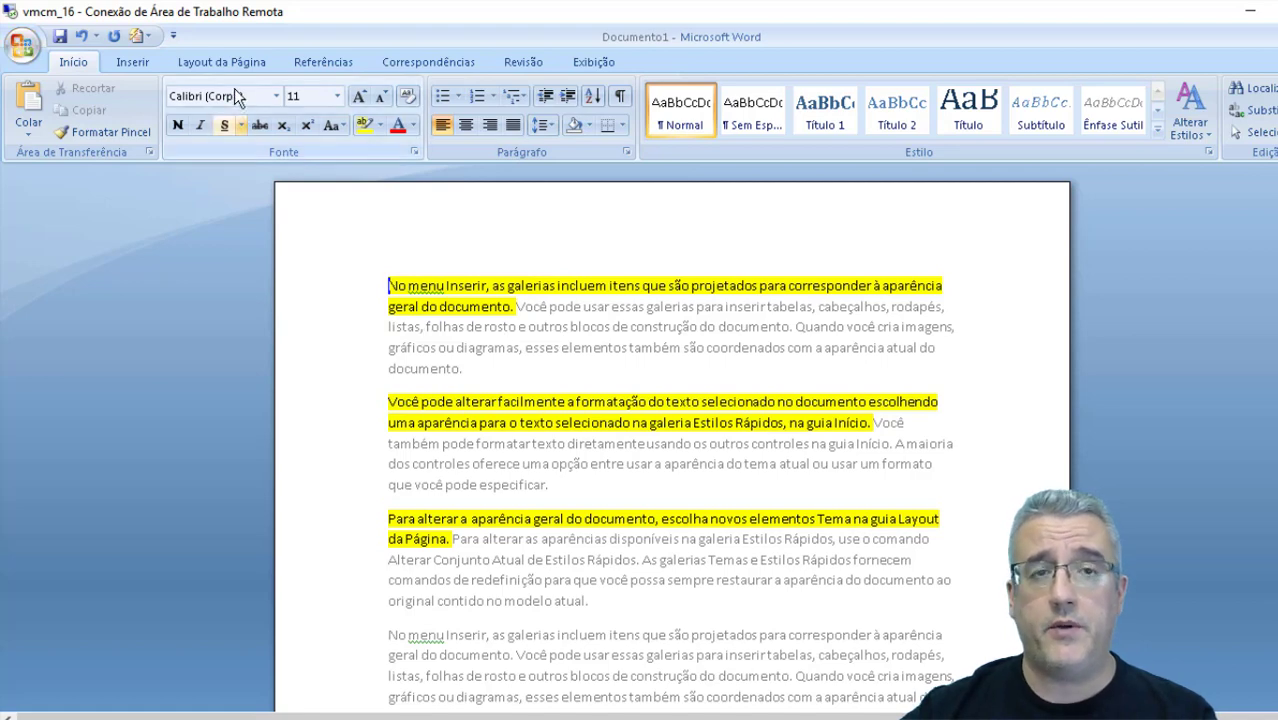
left_click(147, 37)
left_click(175, 62)
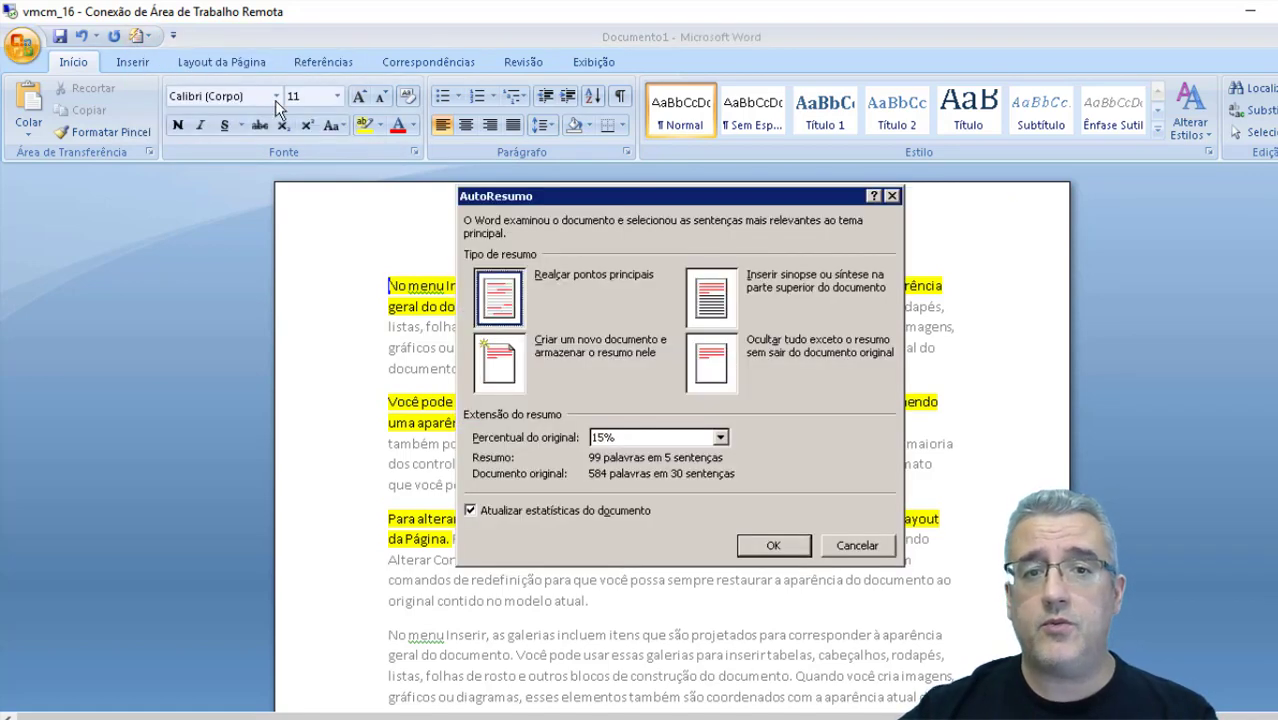
left_click(838, 545)
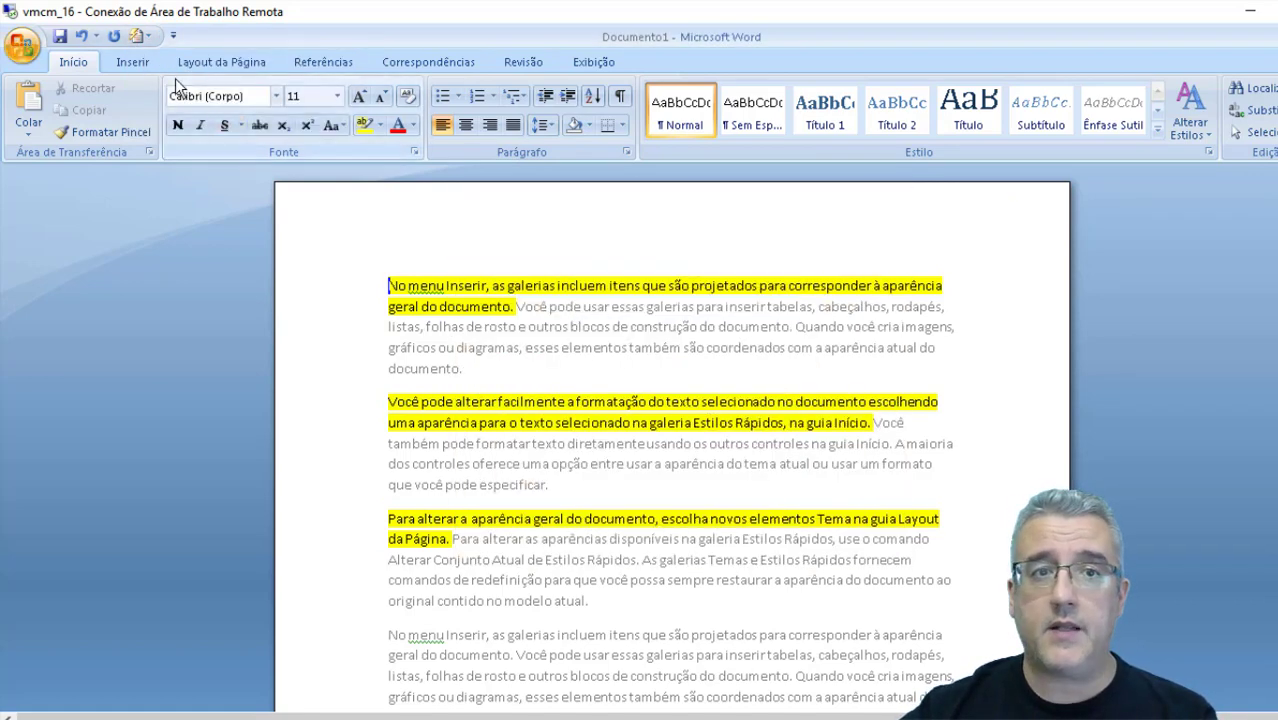
left_click(141, 36)
left_click(167, 82)
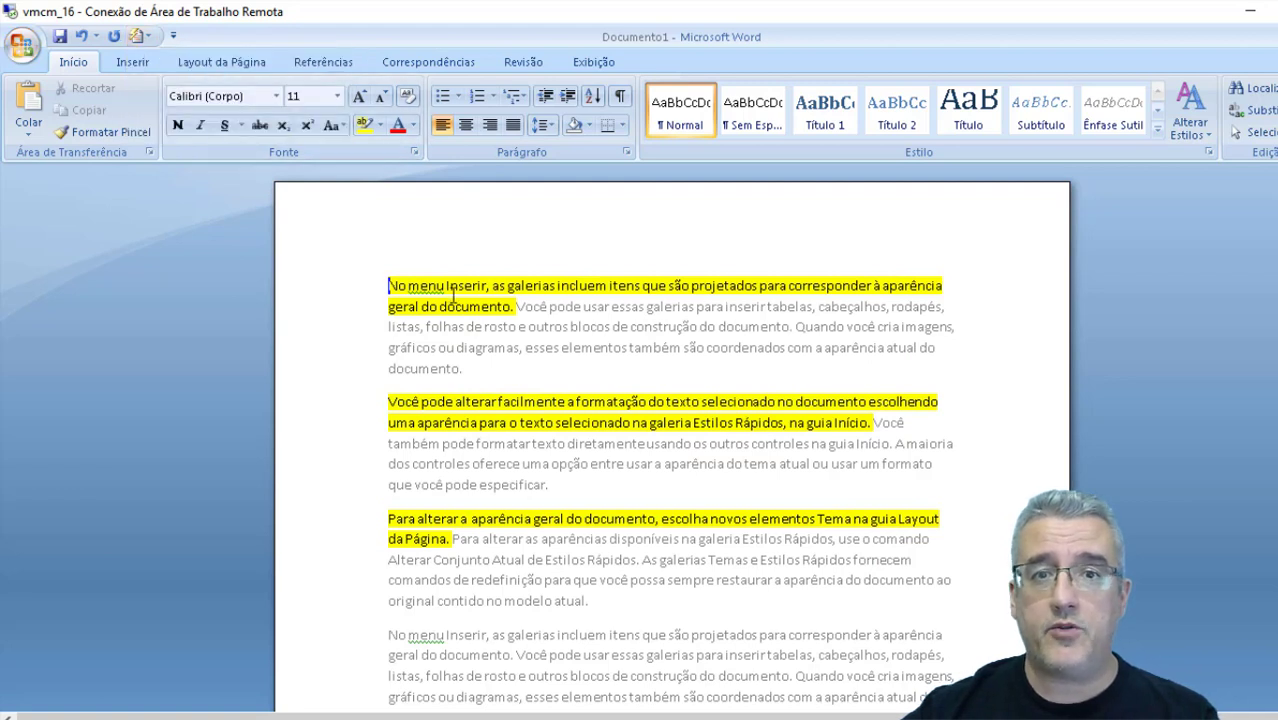
- Reopen the Resumo Automático settings at 15%, leaving a stray apostrophe in the first paragraph
left_click(140, 38)
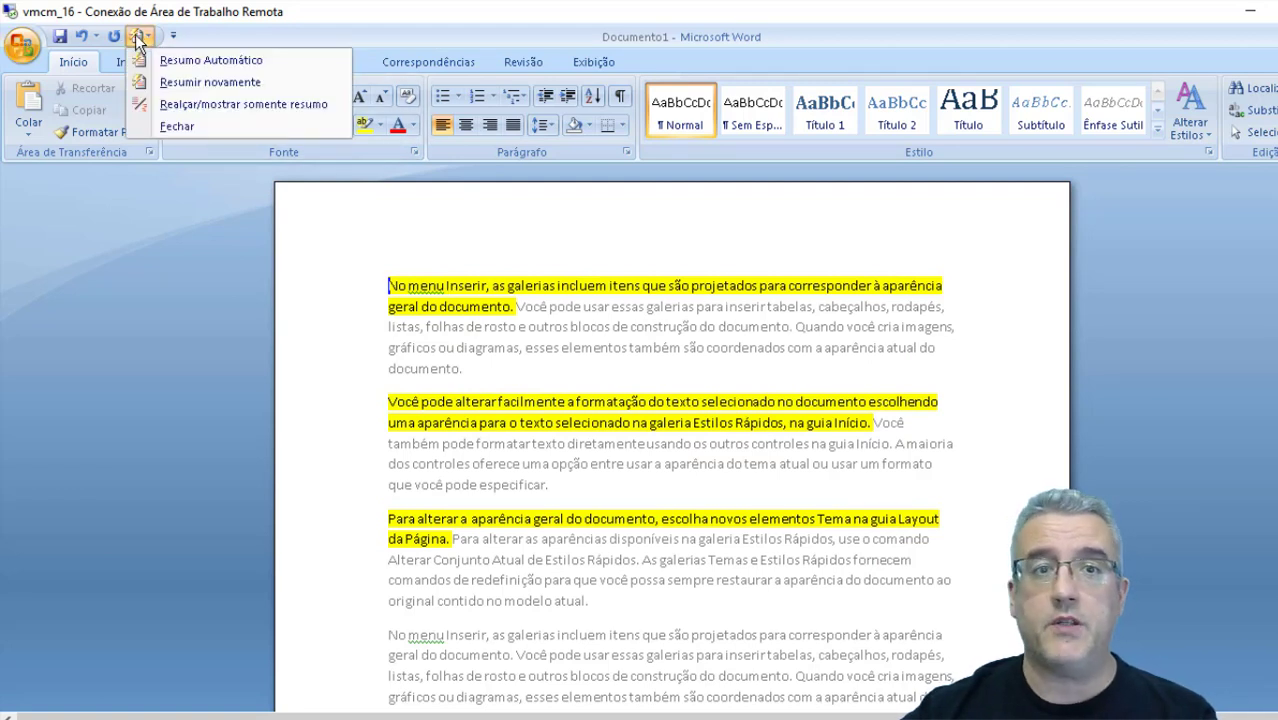
left_click(530, 283)
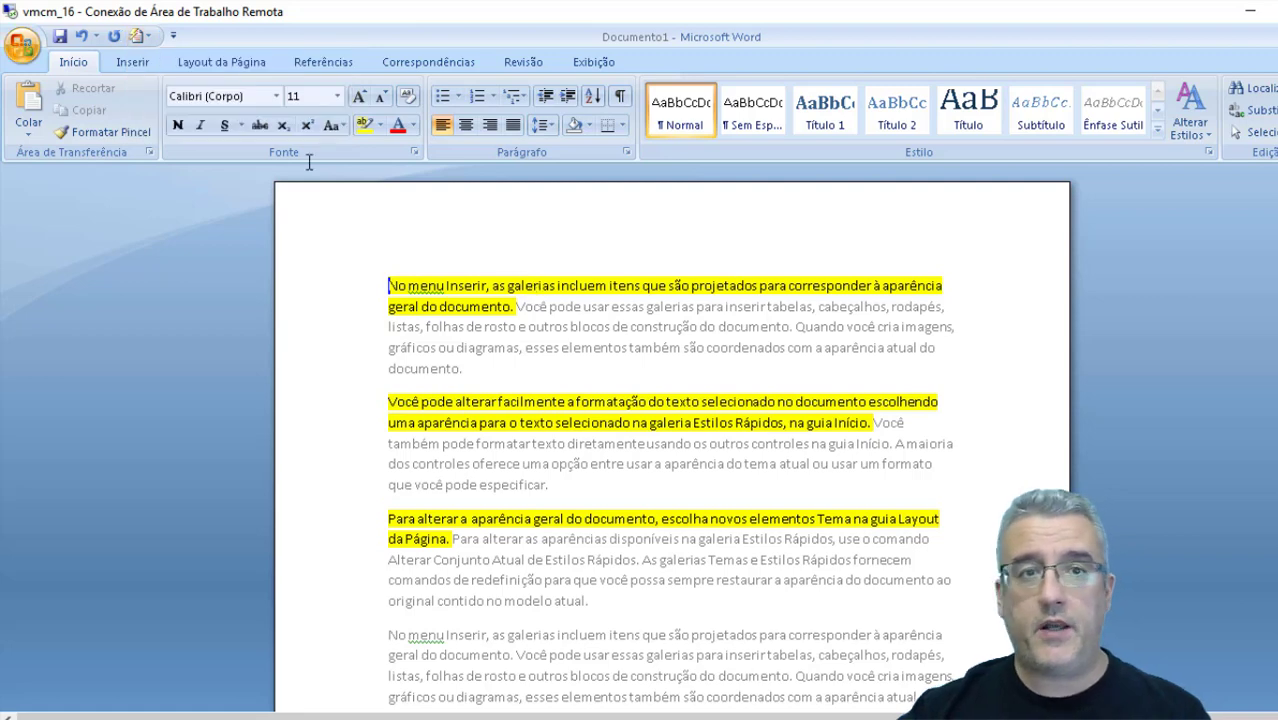
type("'")
left_click(140, 37)
left_click(172, 53)
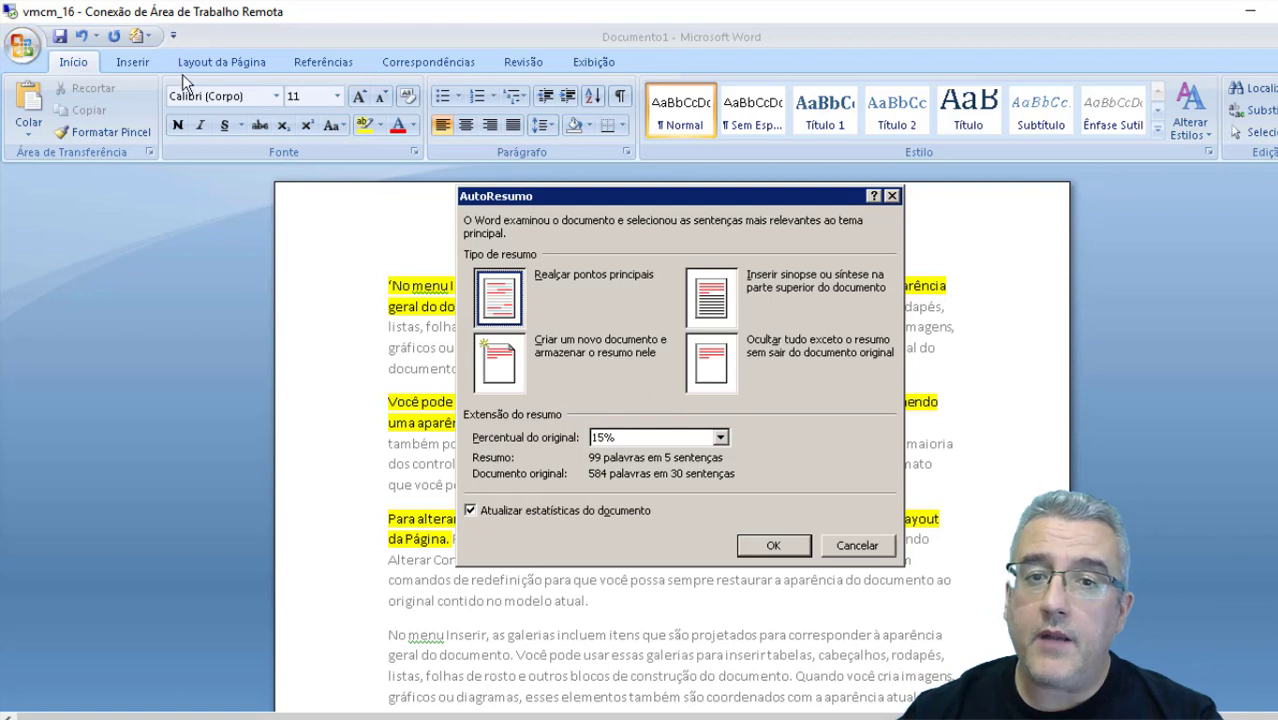
- Create a 50% summary as a new document, Documento2
left_click(490, 350)
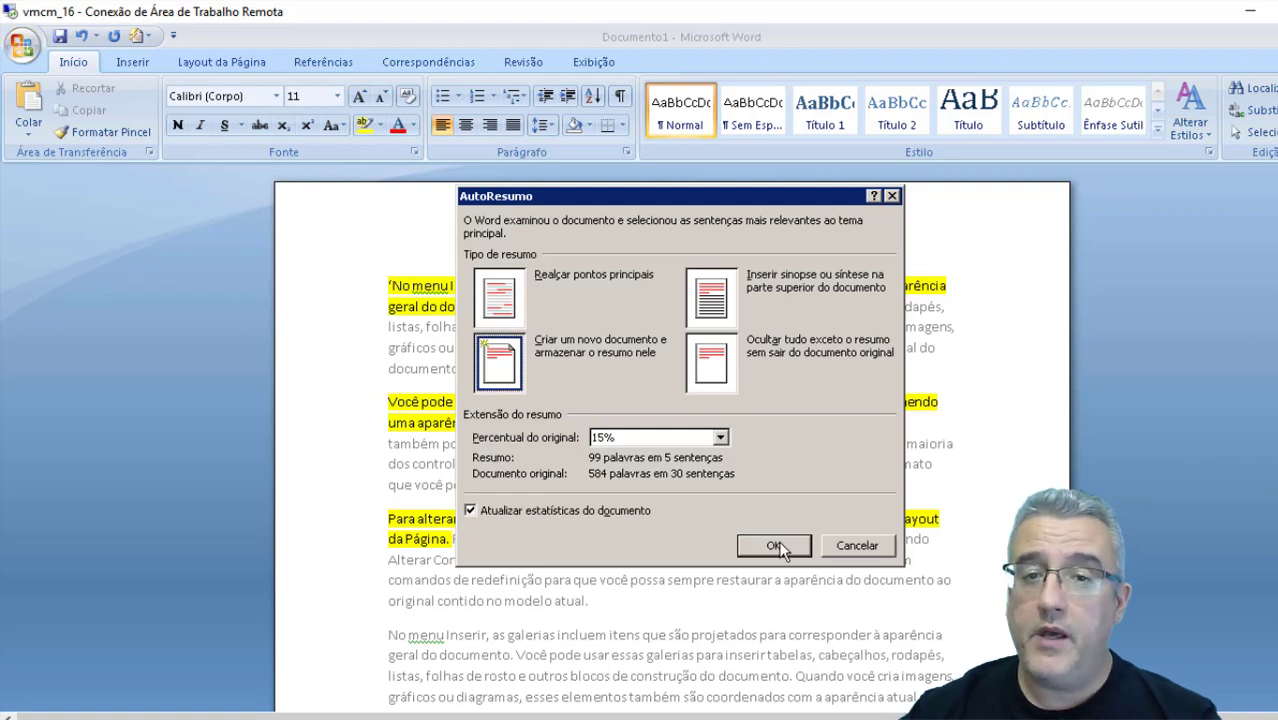
left_click(721, 438)
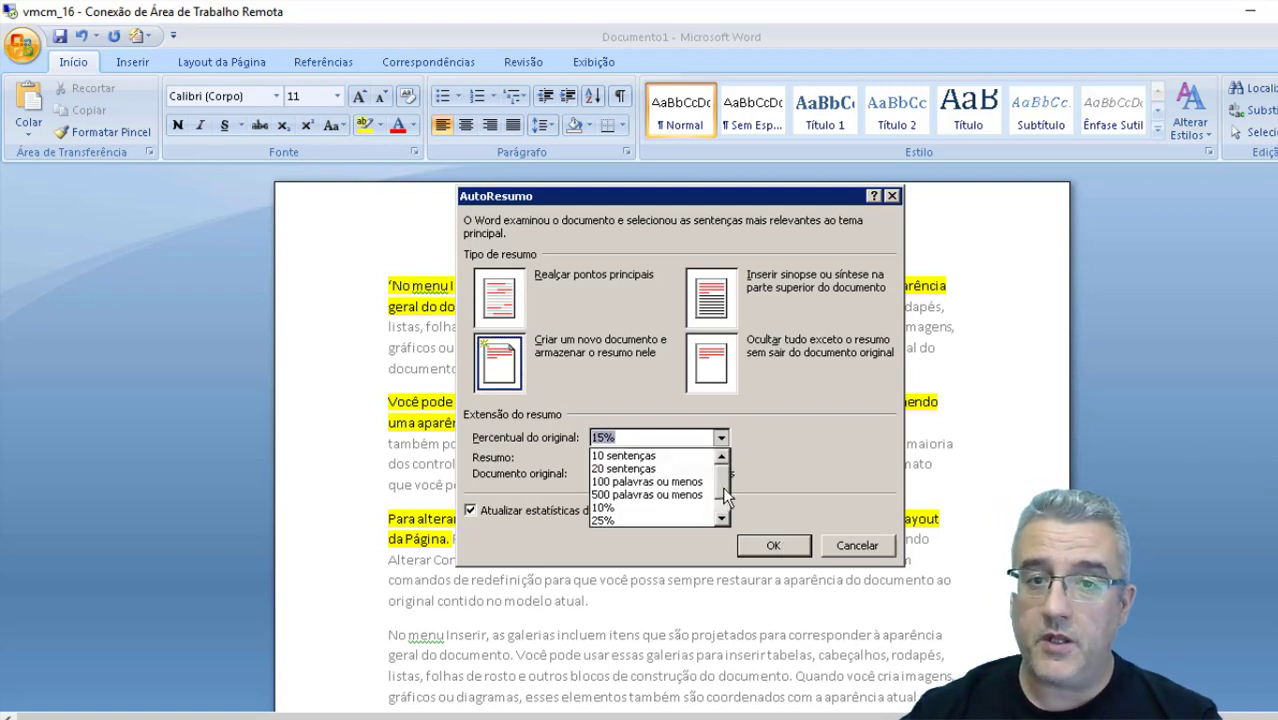
left_click(719, 522)
left_click(719, 522)
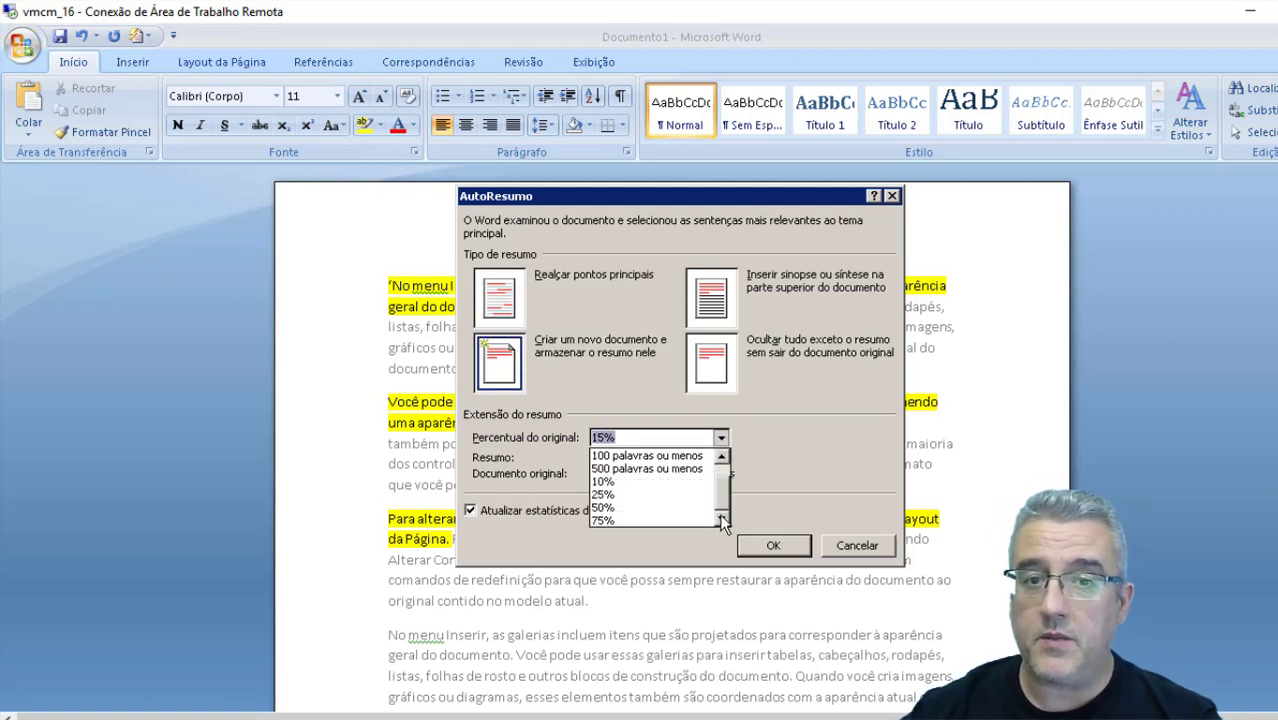
left_click(655, 508)
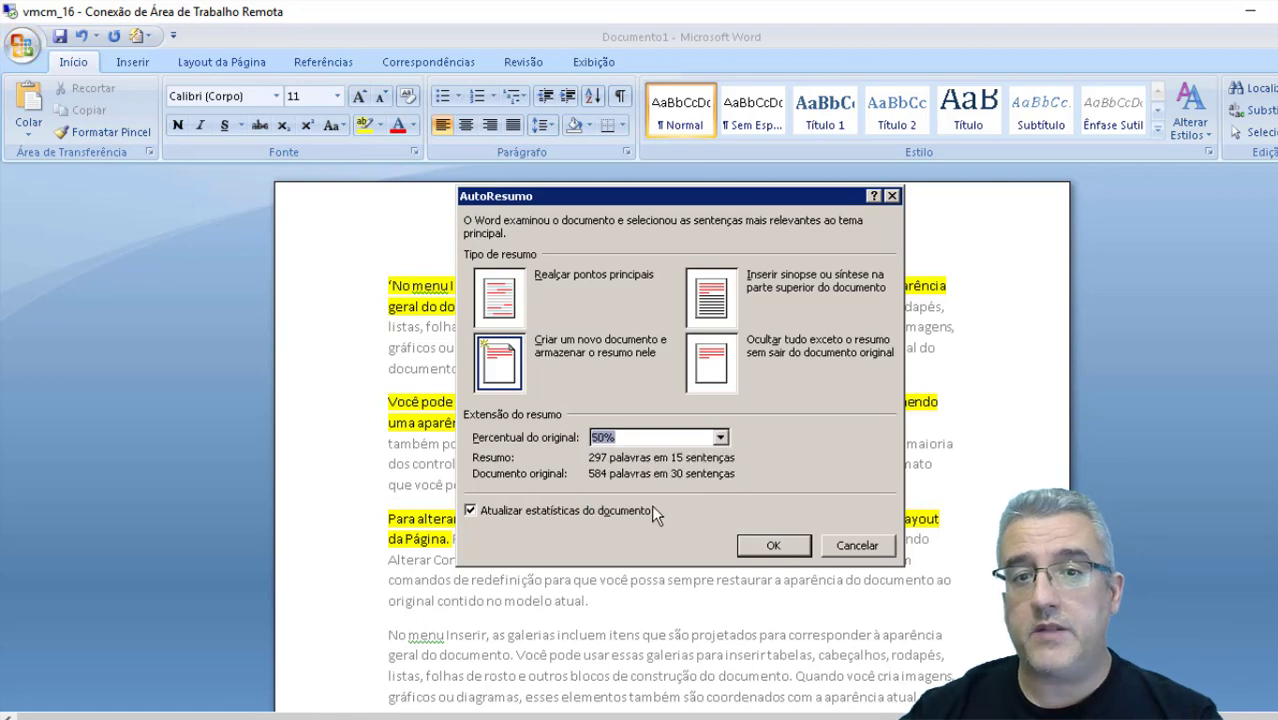
left_click(765, 546)
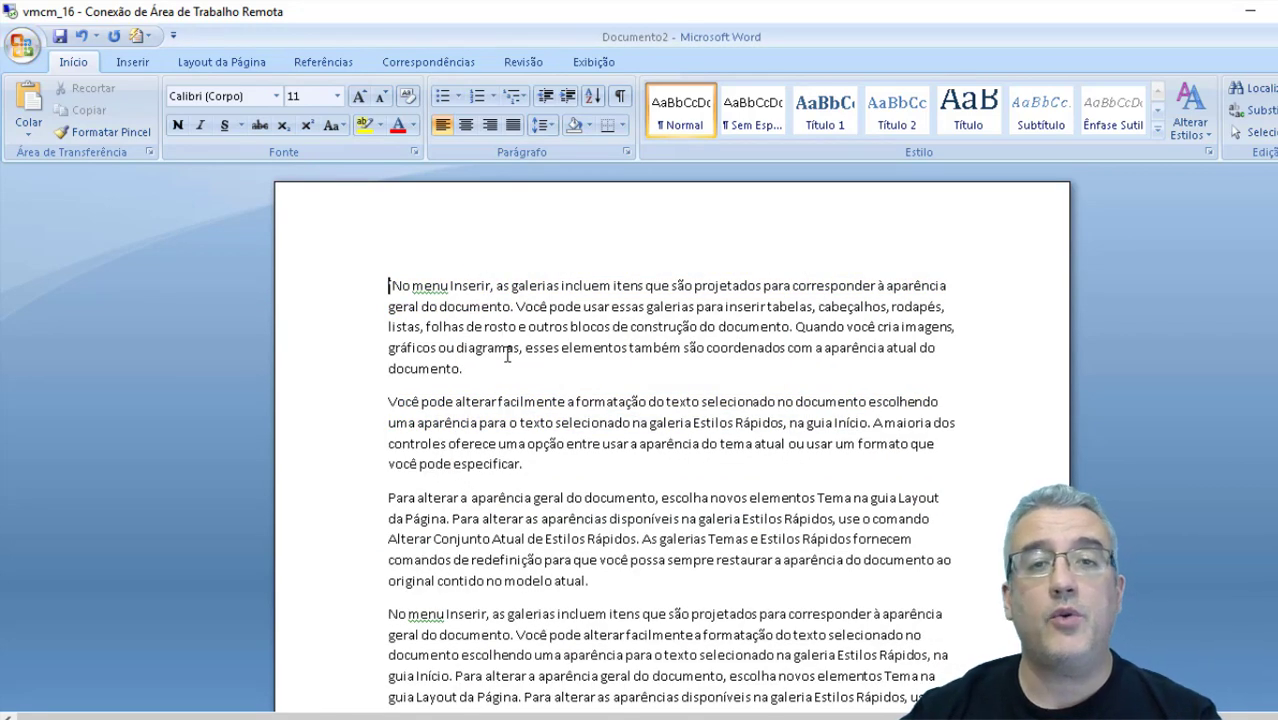
- Scroll through the Documento2 summary to review it
scroll(500, 340, "down", 3)
scroll(505, 350, "down", 3)
scroll(508, 362, "down", 3)
scroll(508, 362, "up", 3)
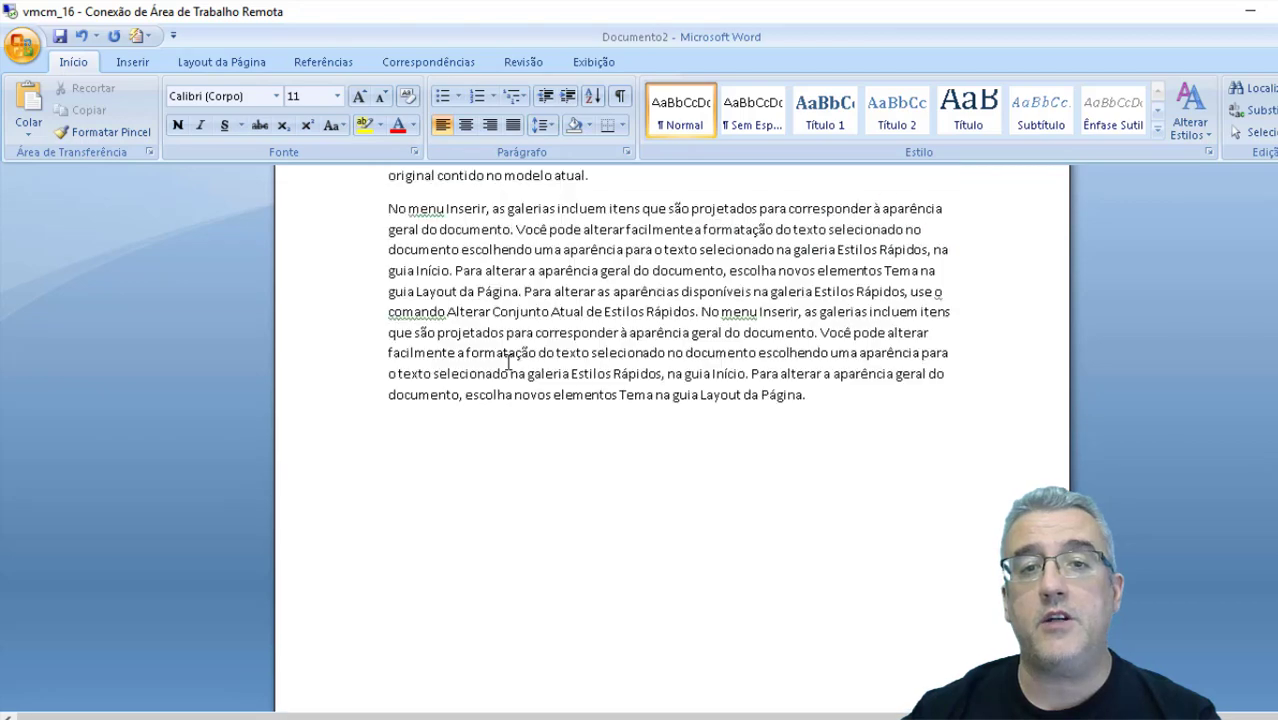
scroll(505, 364, "up", 5)
scroll(502, 366, "up", 2)
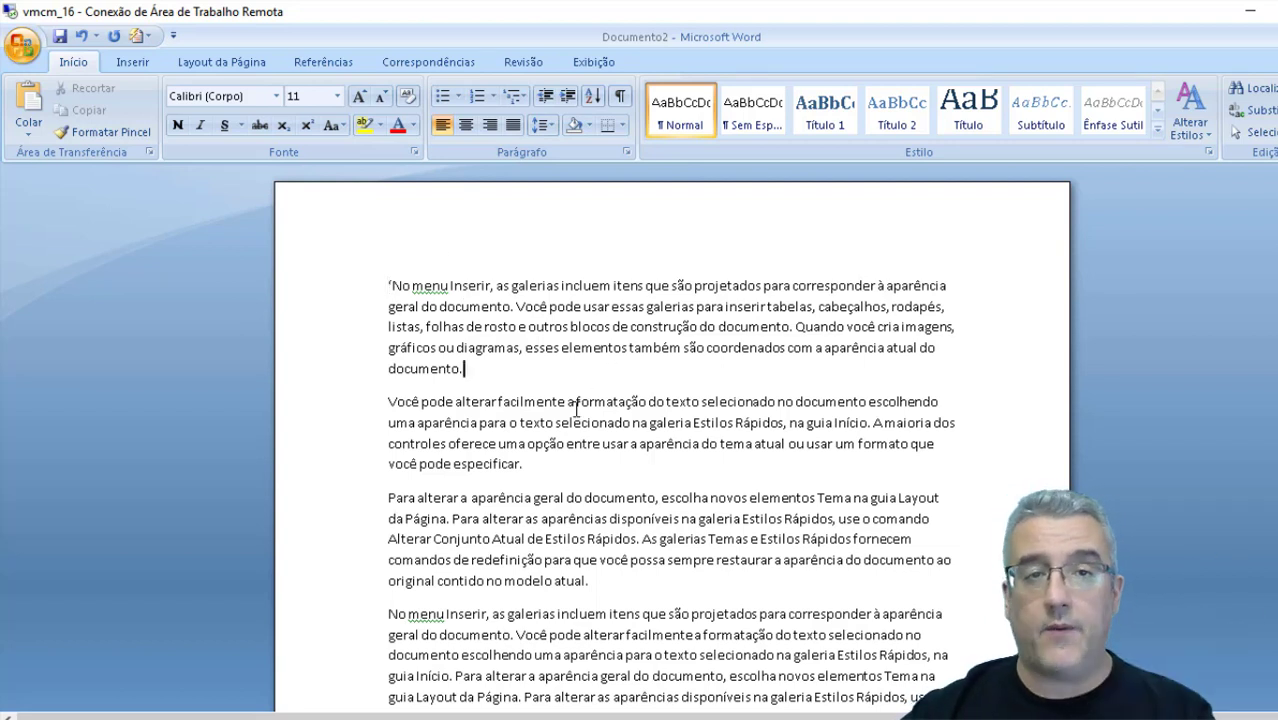
- Close Documento2 unsaved and insert a key-sentence synopsis at the top of Documento1
key("ctrl+w")
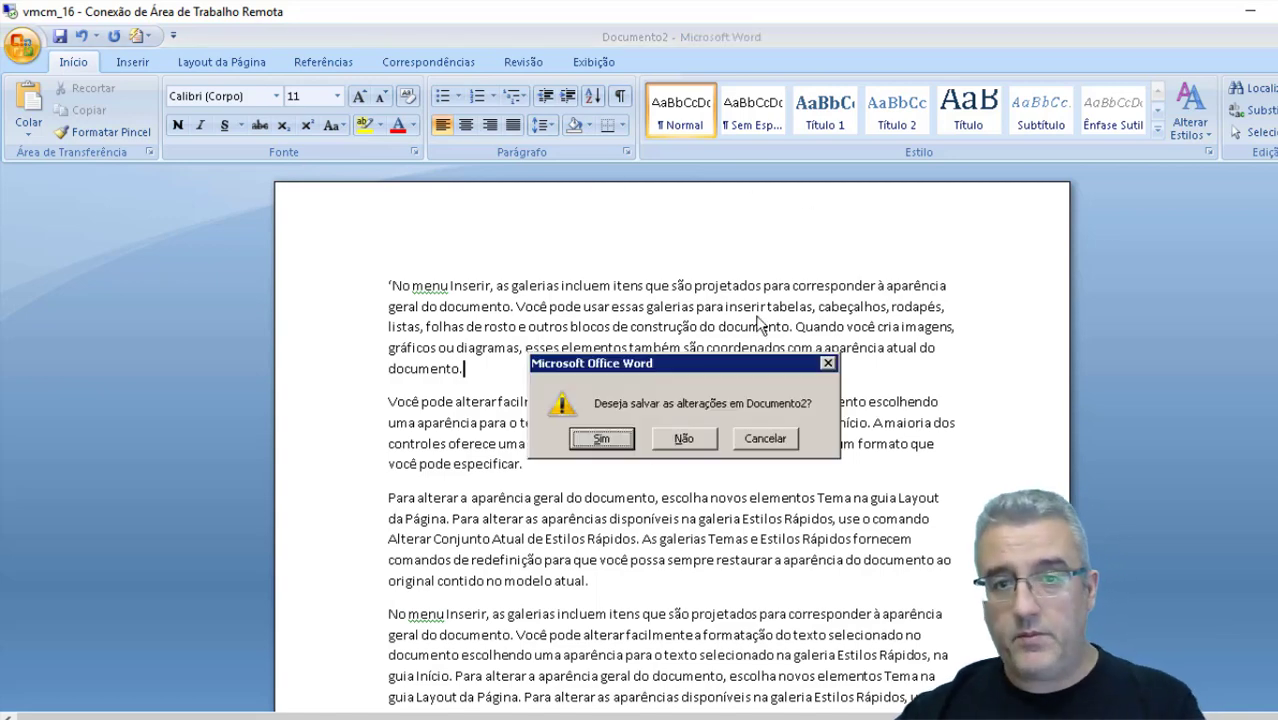
left_click(707, 442)
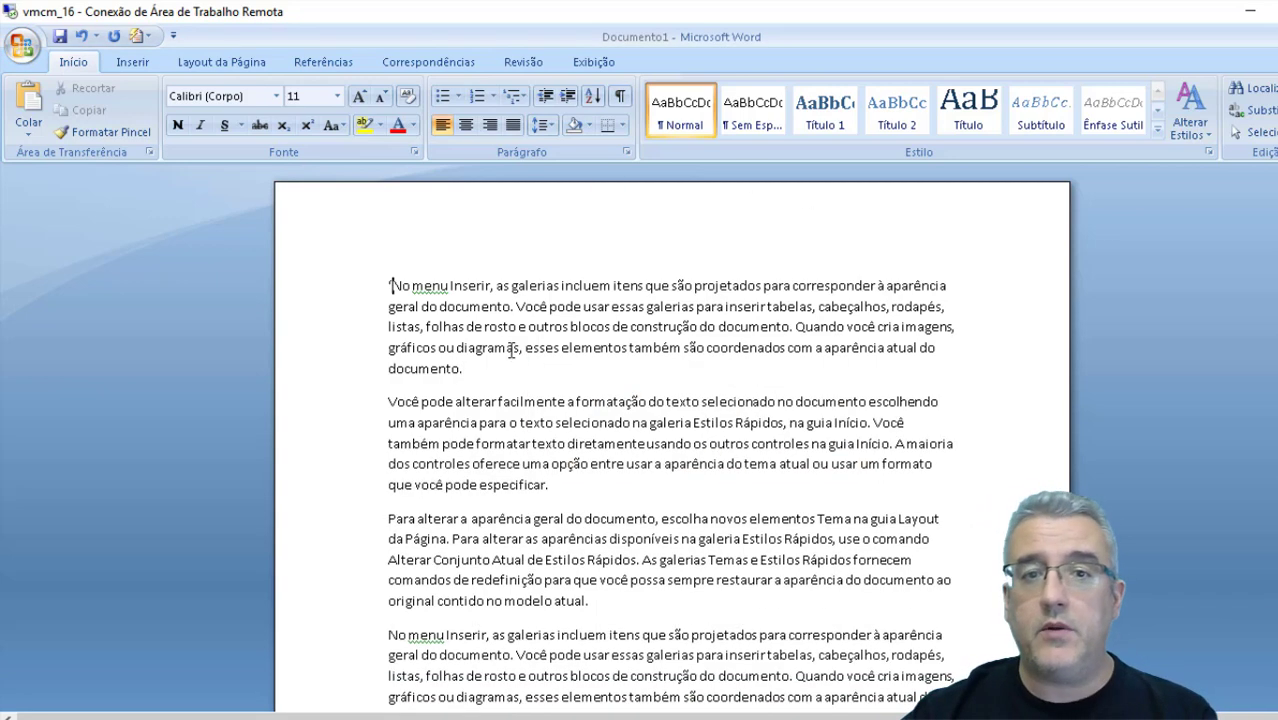
left_click(137, 35)
left_click(174, 59)
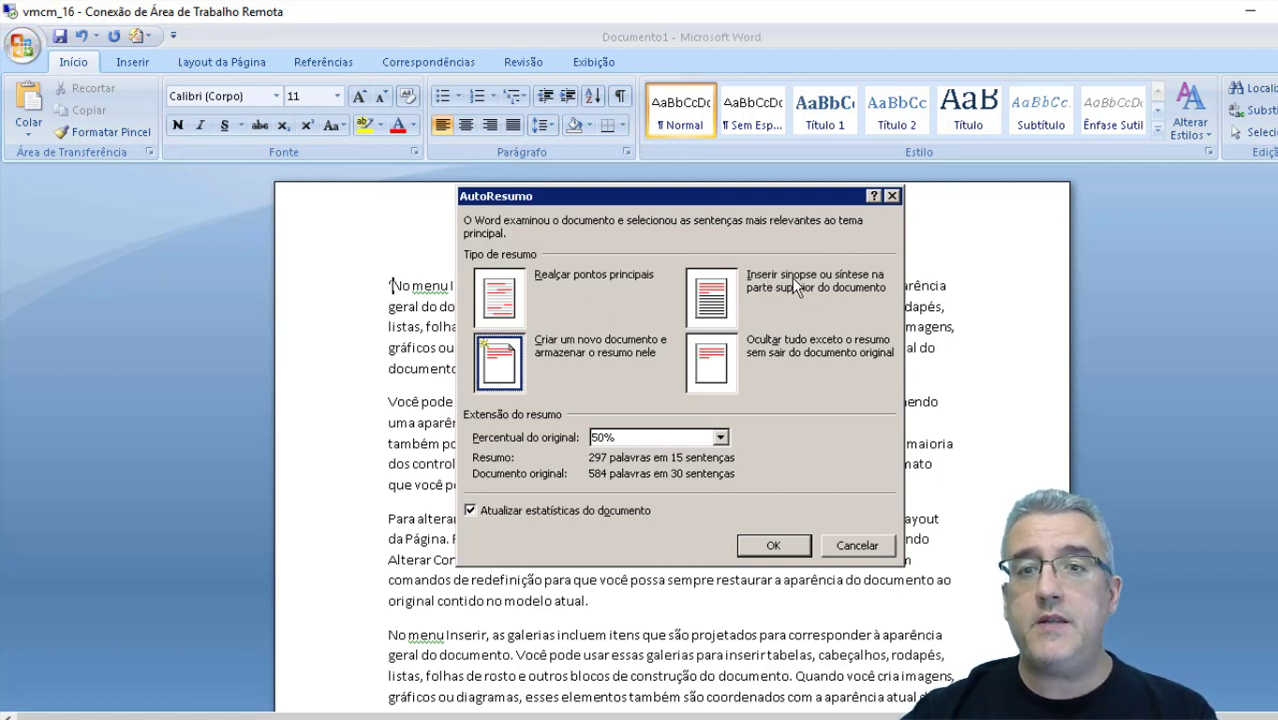
left_click(734, 305)
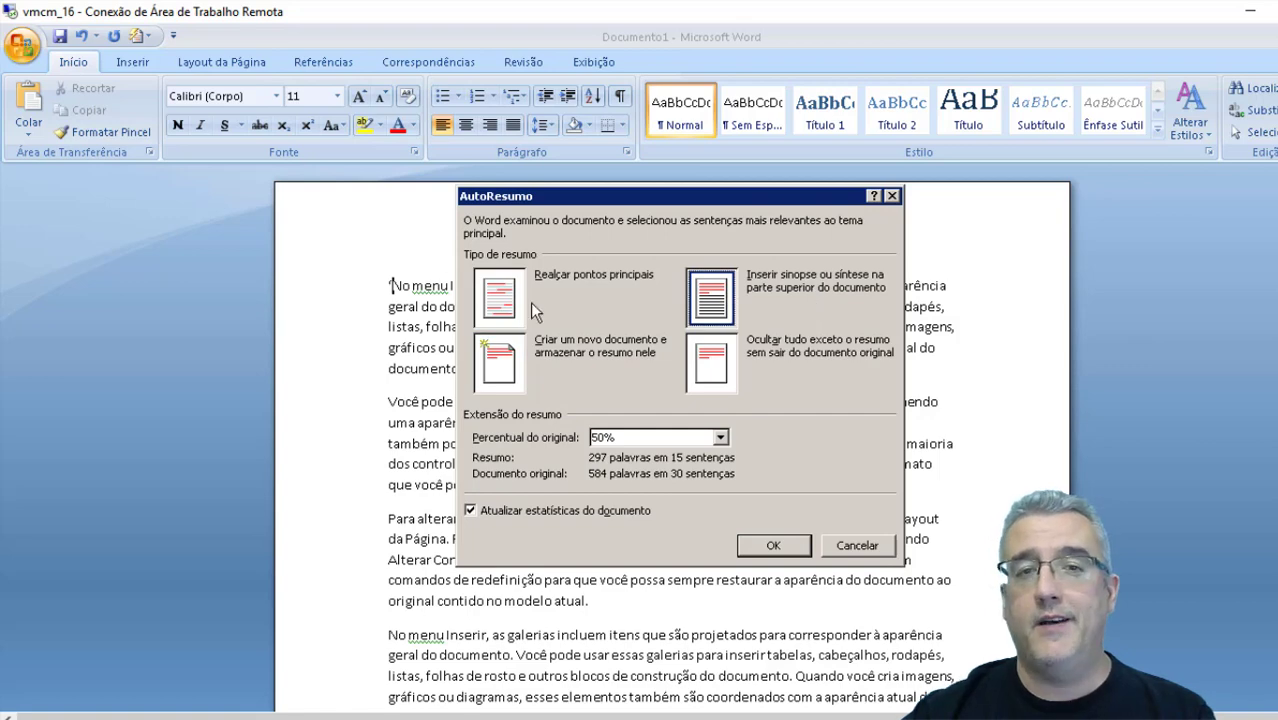
left_click(762, 548)
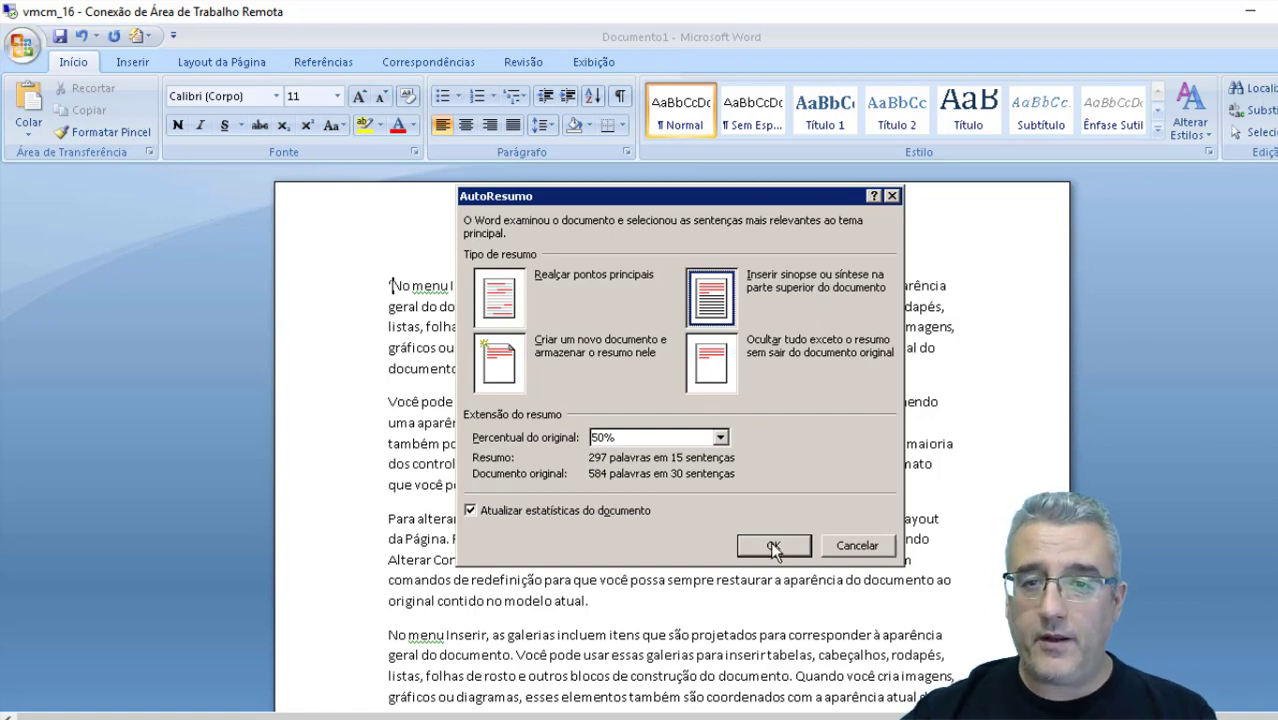
scroll(508, 385, "down", 2)
- Review the inserted synopsis and delete text from the top of the document
scroll(508, 385, "down", 4)
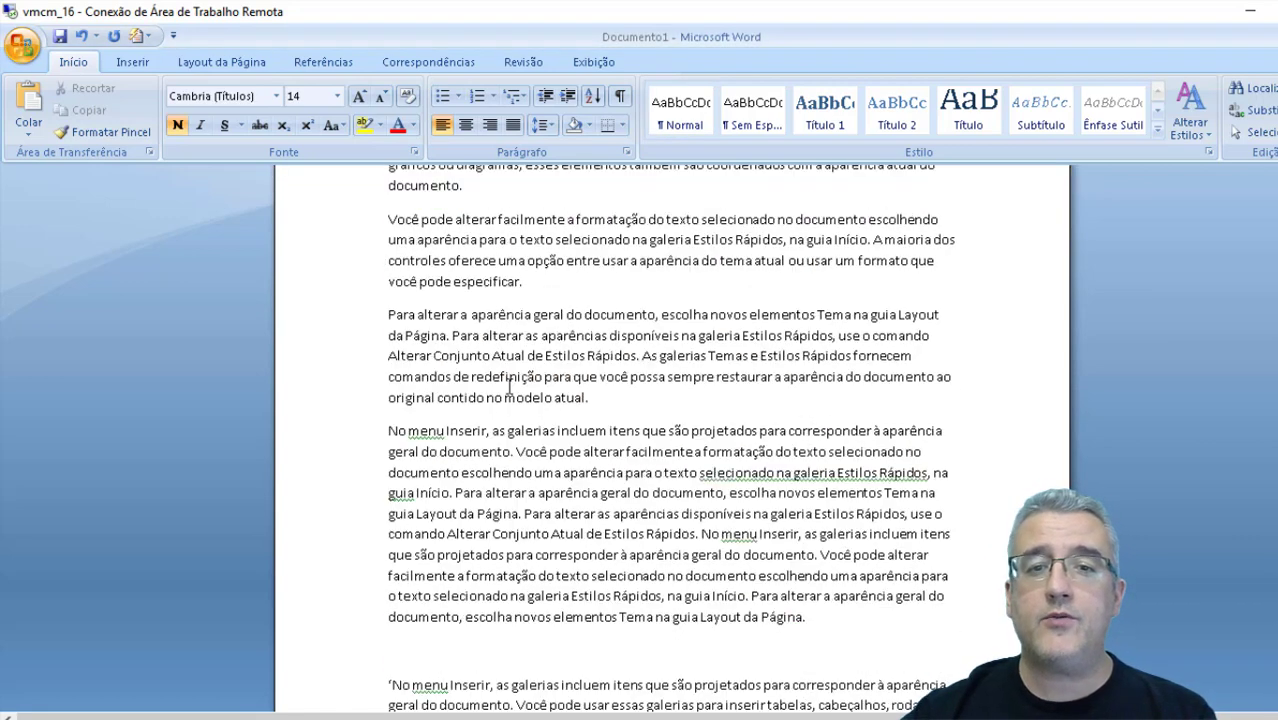
scroll(508, 385, "down", 3)
scroll(508, 385, "down", 6)
scroll(510, 386, "down", 1)
scroll(510, 386, "down", 5)
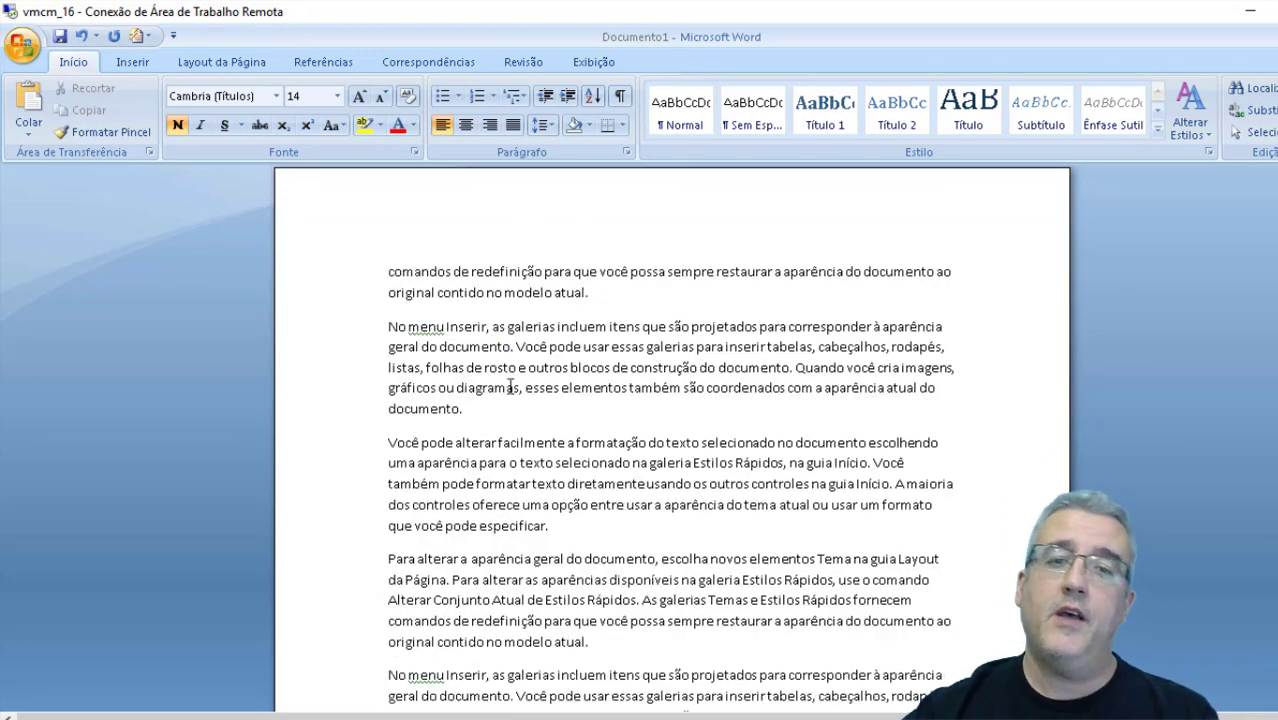
scroll(510, 386, "down", 3)
scroll(510, 386, "down", 4)
scroll(510, 386, "up", 1)
scroll(510, 386, "up", 4)
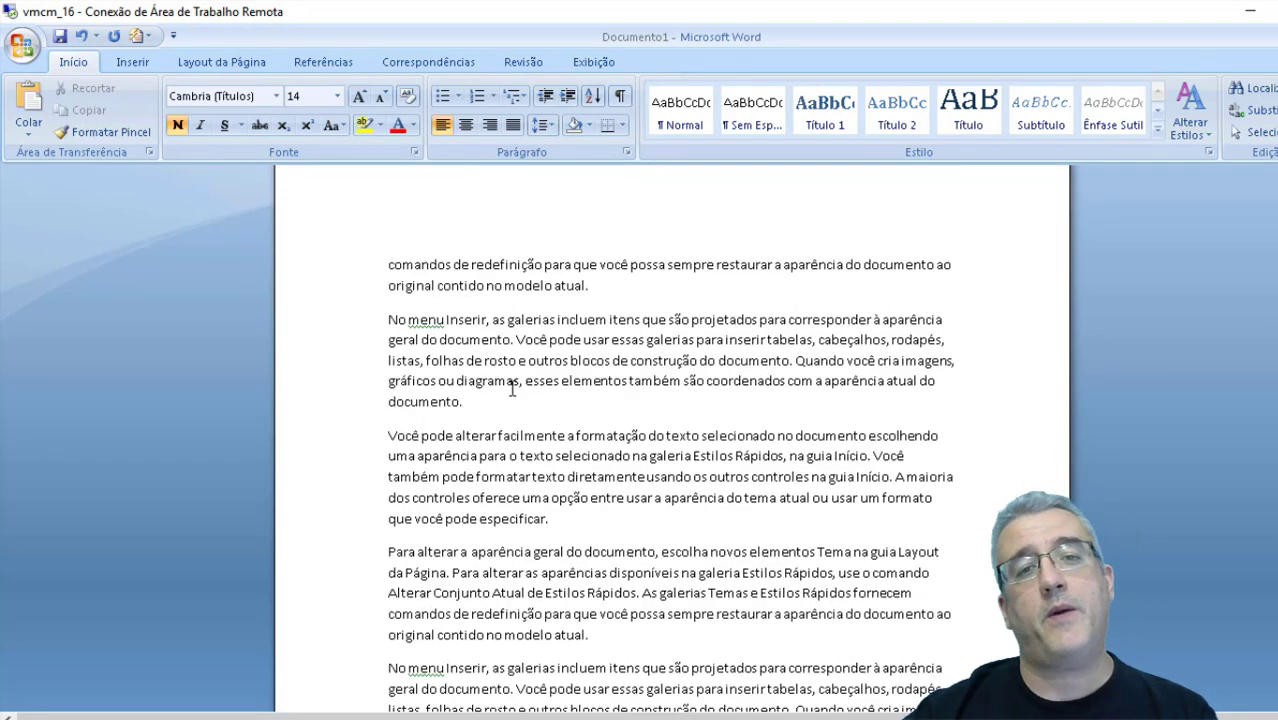
scroll(510, 386, "up", 4)
scroll(510, 386, "up", 3)
scroll(512, 390, "up", 3)
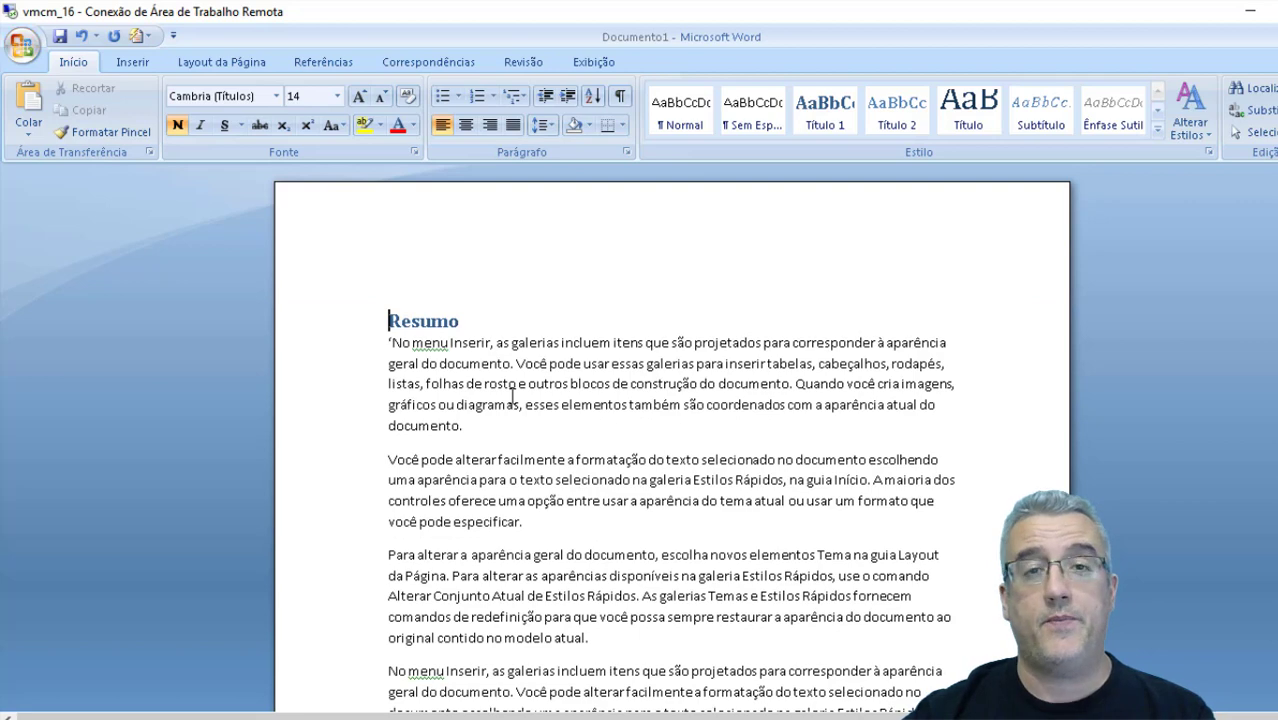
key("shift+Down")
key("Delete")
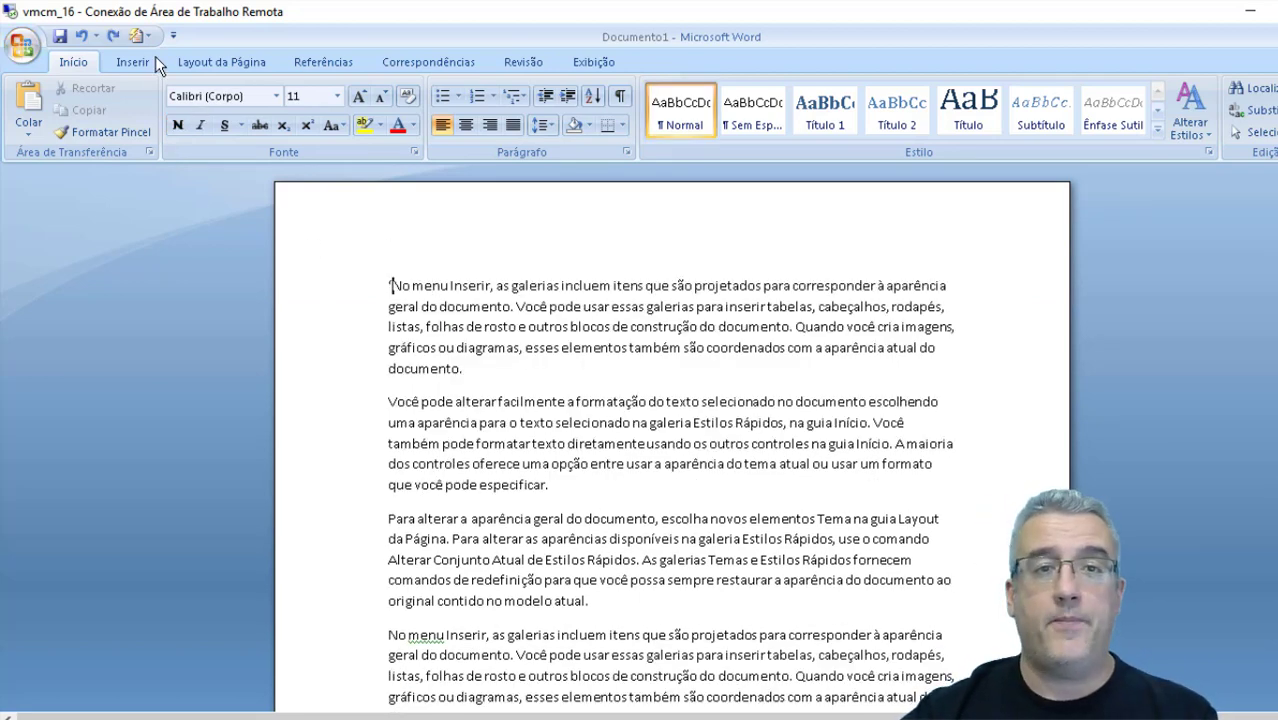
- Undo the deletion to bring the inserted summary back
scroll(448, 456, "down", 1)
scroll(455, 448, "down", 5)
scroll(460, 439, "down", 5)
scroll(460, 439, "down", 4)
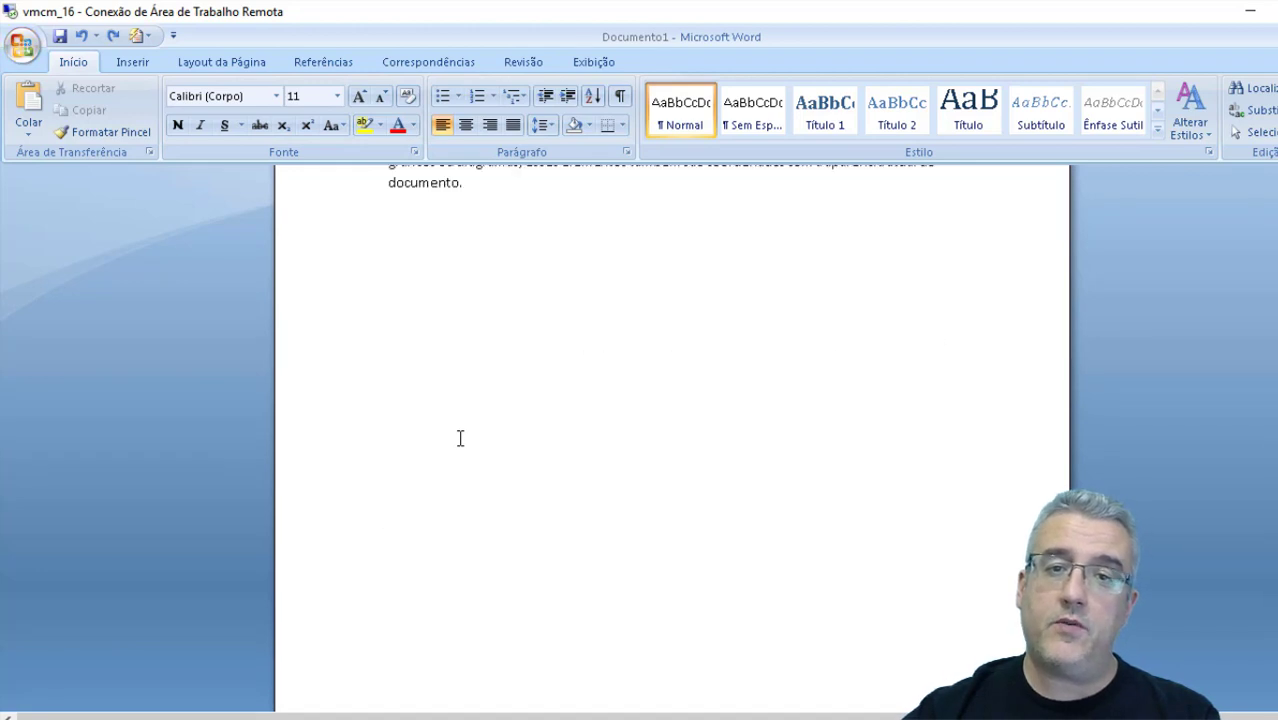
scroll(470, 410, "up", 3)
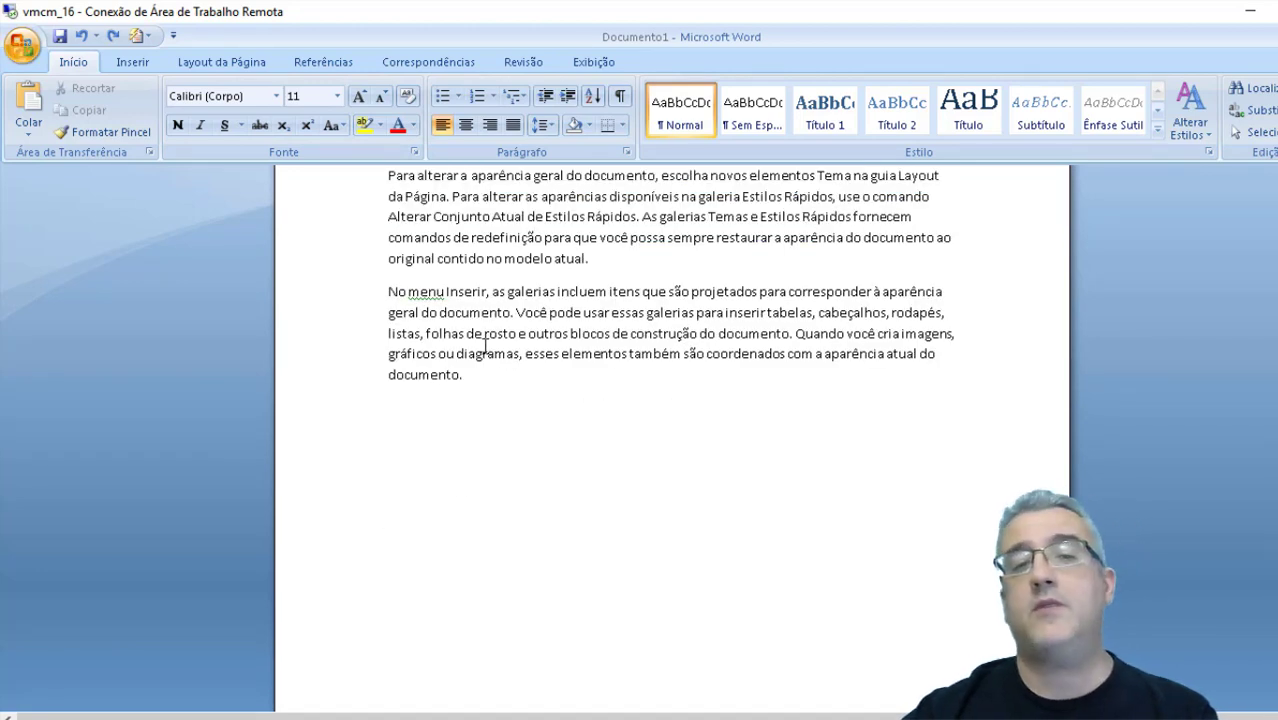
left_click(112, 37)
- Review the document, then undo the Resumo synopsis to restore the original text
scroll(500, 330, "down", 3)
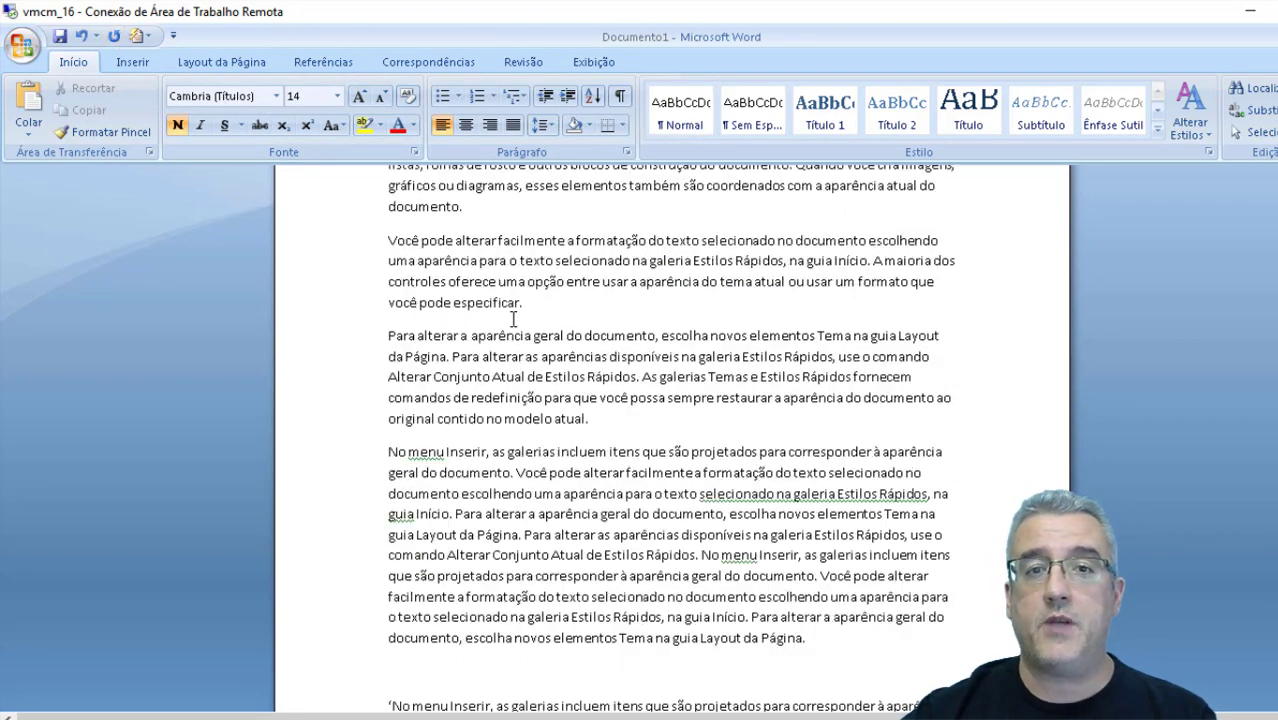
scroll(505, 320, "down", 3)
scroll(508, 317, "down", 3)
scroll(512, 339, "down", 3)
scroll(512, 339, "down", 5)
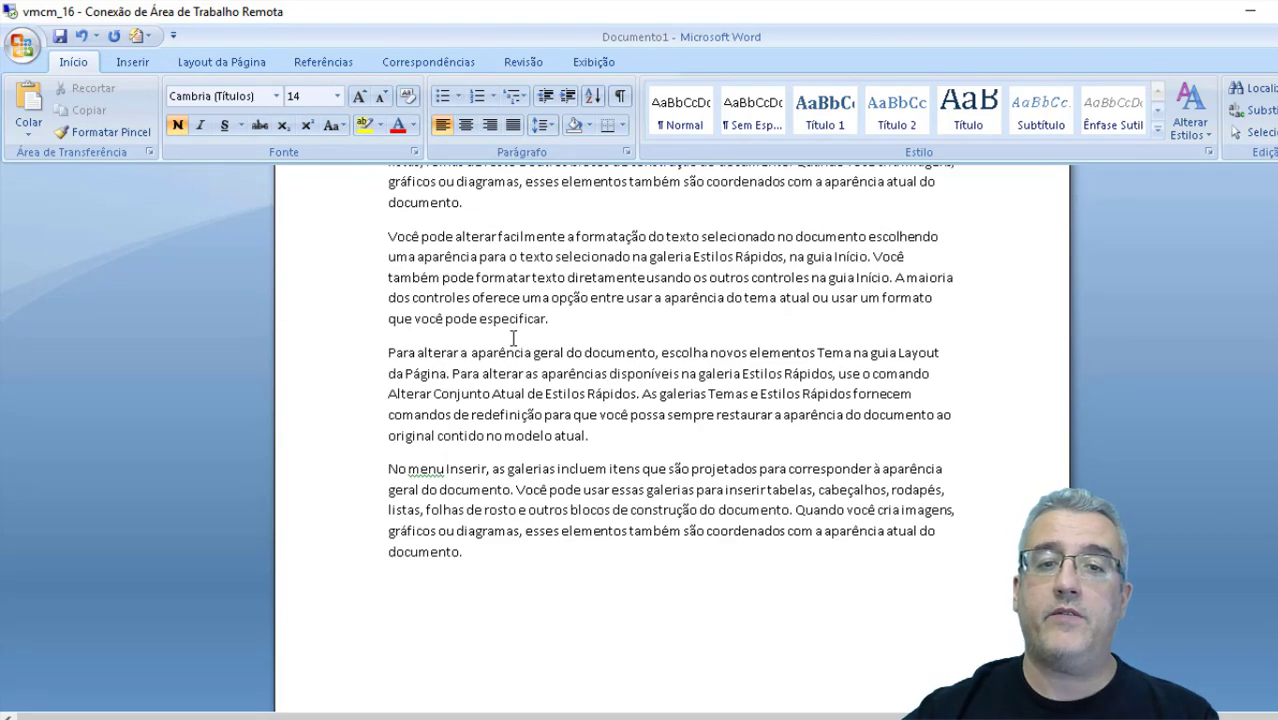
scroll(514, 346, "down", 2)
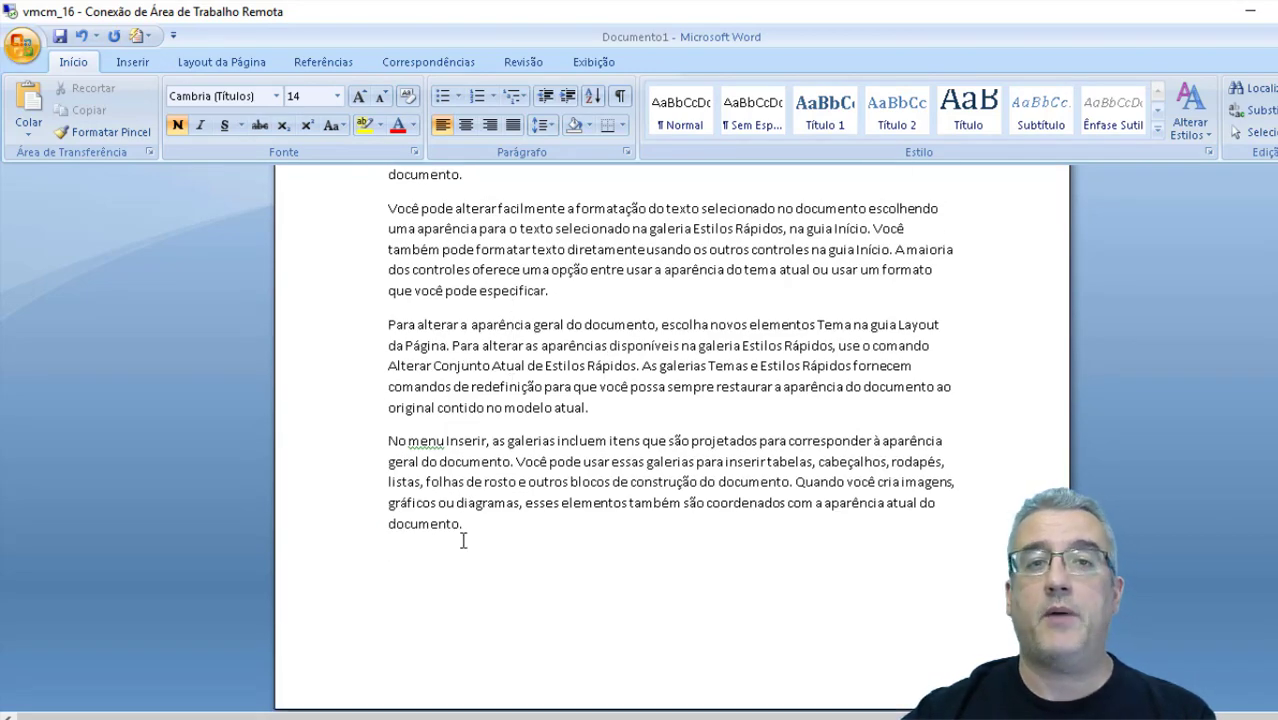
scroll(463, 541, "up", 5)
scroll(464, 538, "up", 5)
scroll(465, 535, "up", 5)
scroll(466, 530, "up", 5)
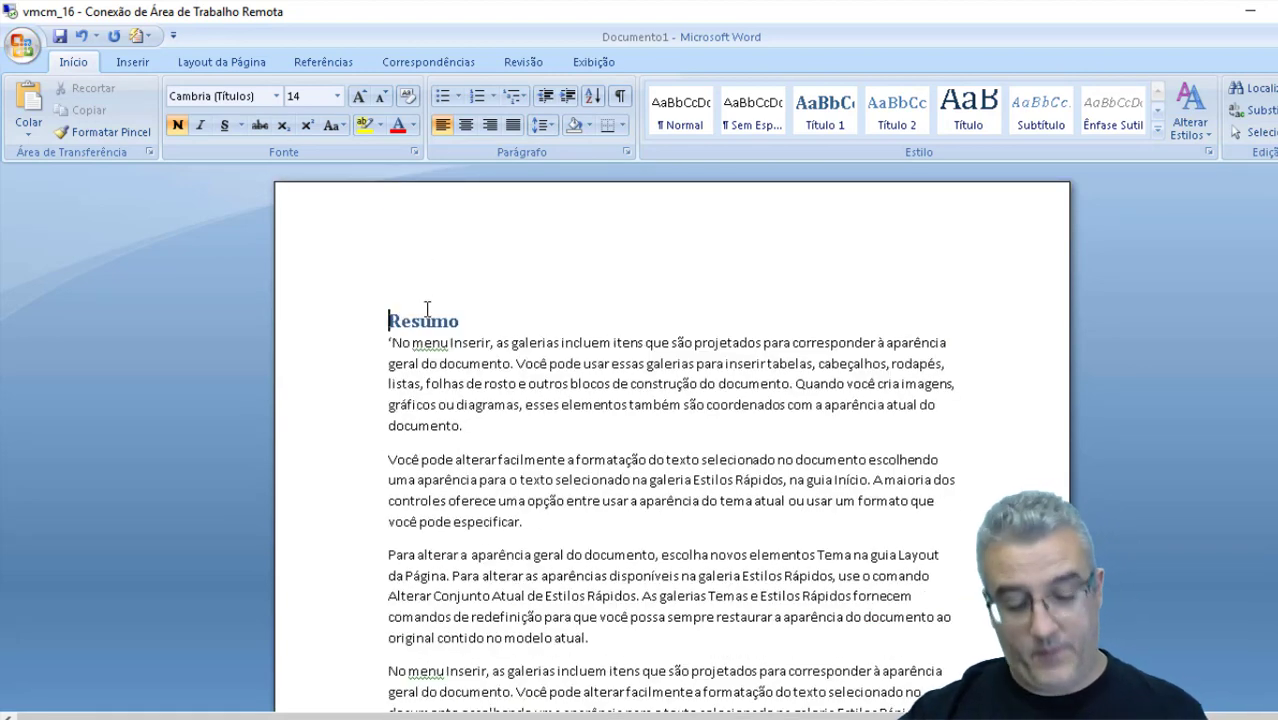
key("ctrl+z")
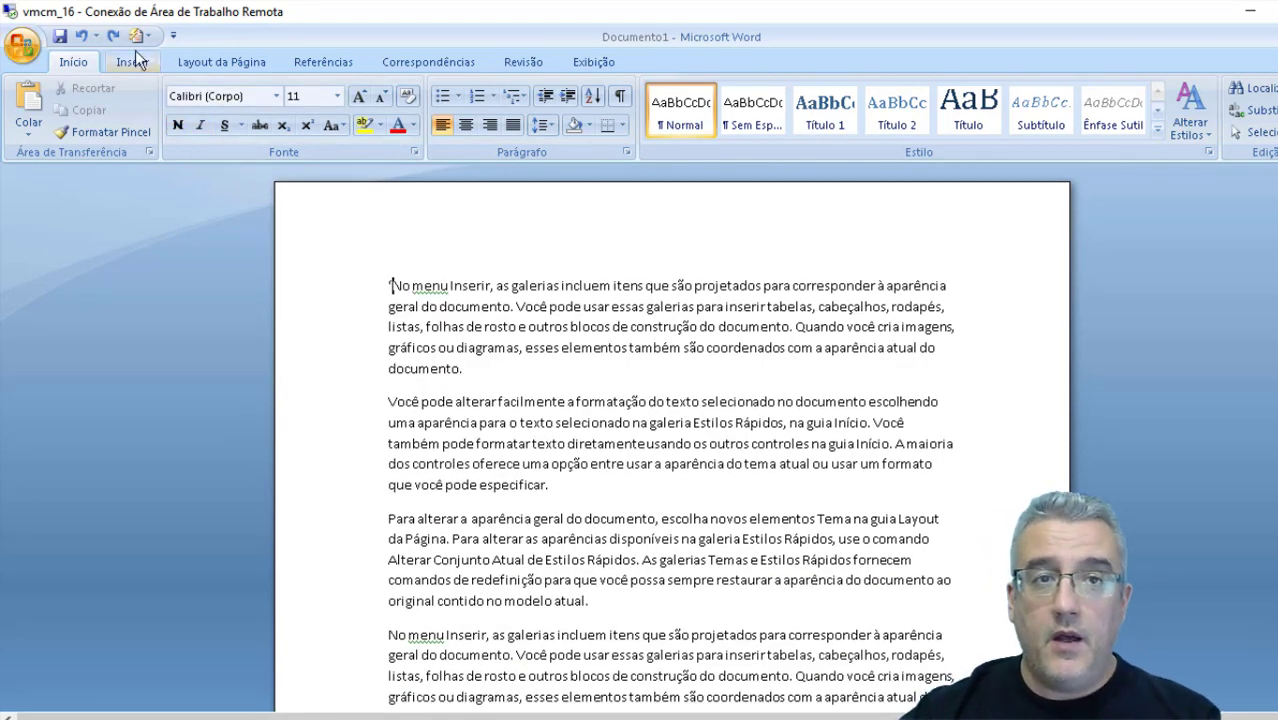
- Run AutoResumo with 'Ocultar tudo exceto o resumo' so only the 50% summary sentences show
left_click(140, 35)
left_click(190, 54)
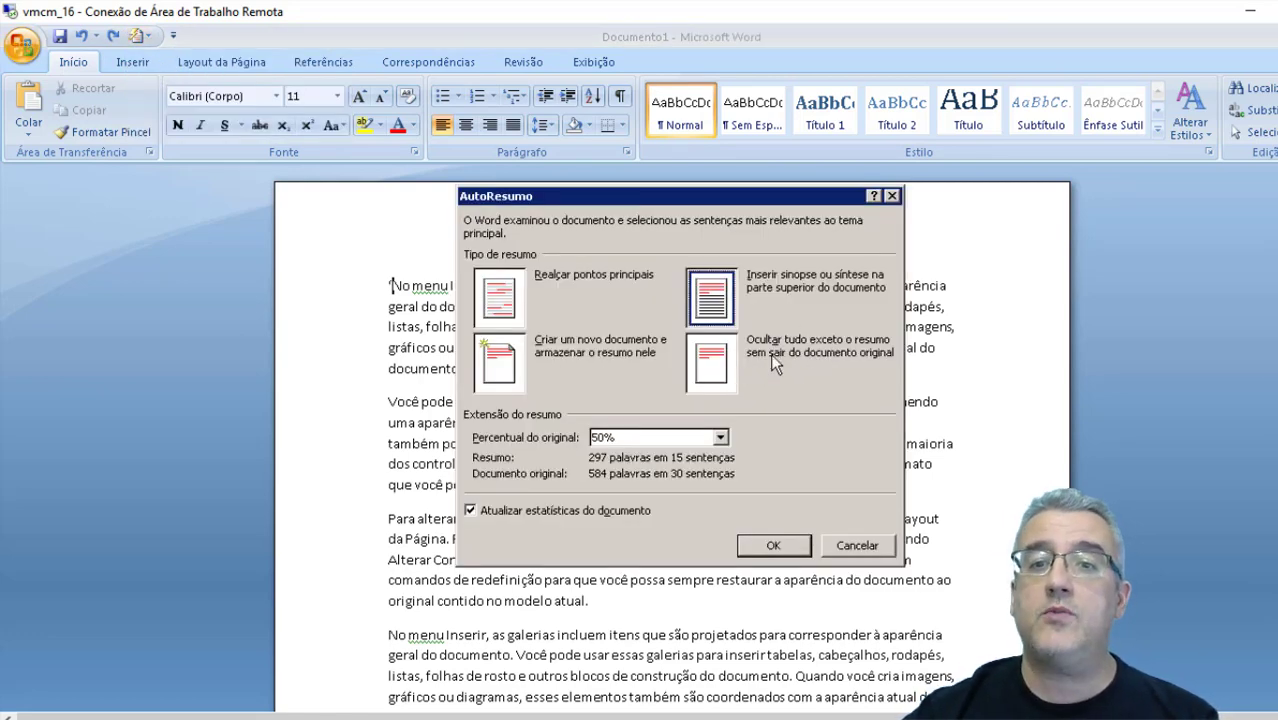
left_click(729, 368)
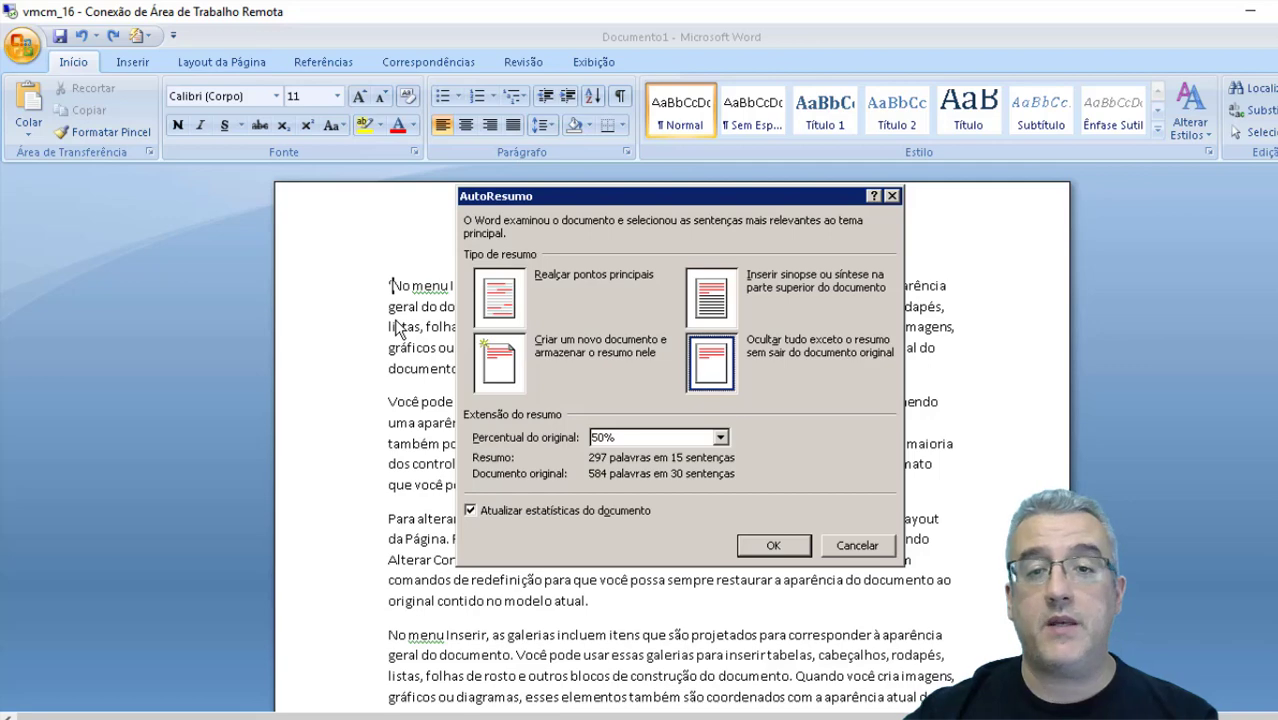
left_click(770, 545)
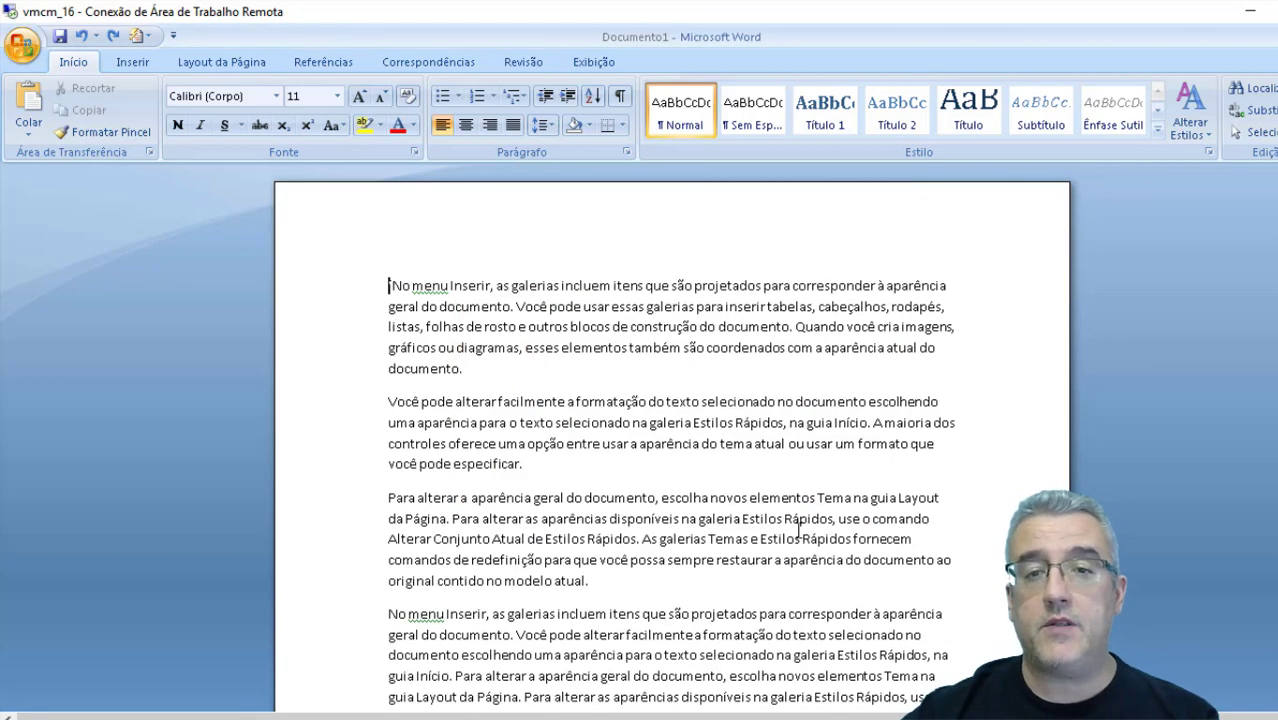
scroll(799, 531, "down", 4)
scroll(799, 531, "down", 2)
scroll(800, 528, "down", 2)
scroll(801, 524, "up", 5)
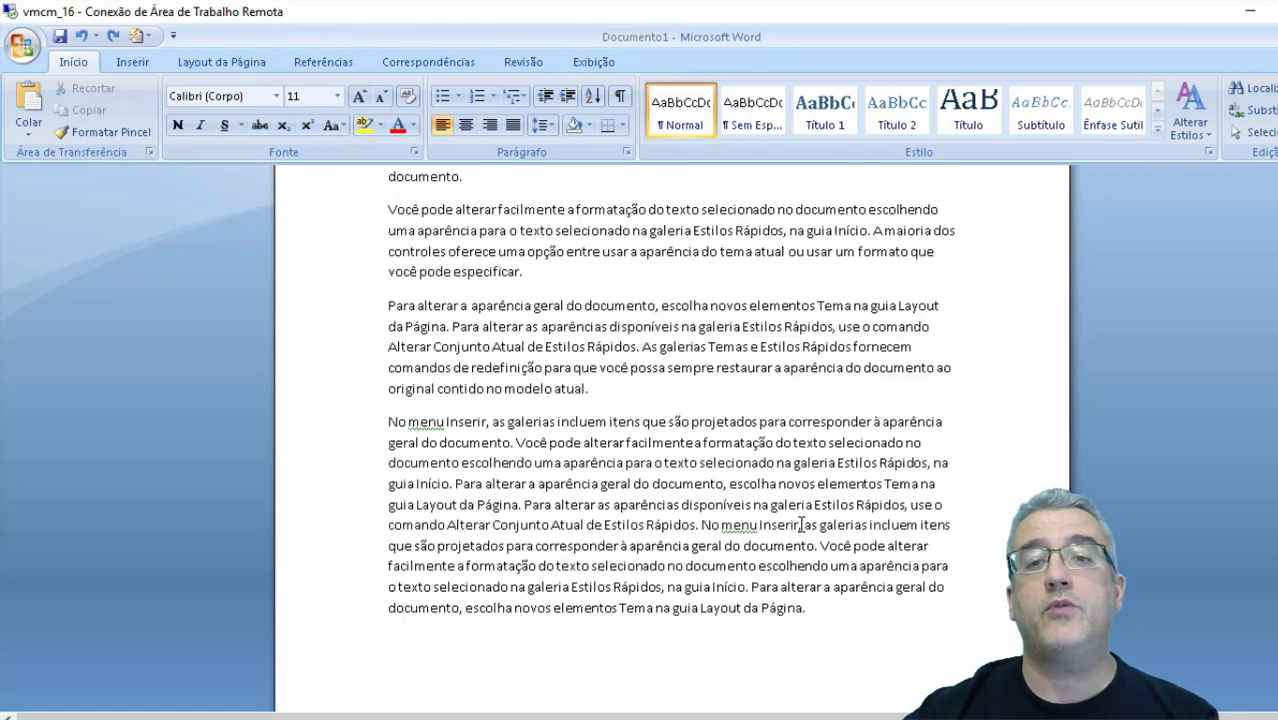
scroll(801, 524, "up", 3)
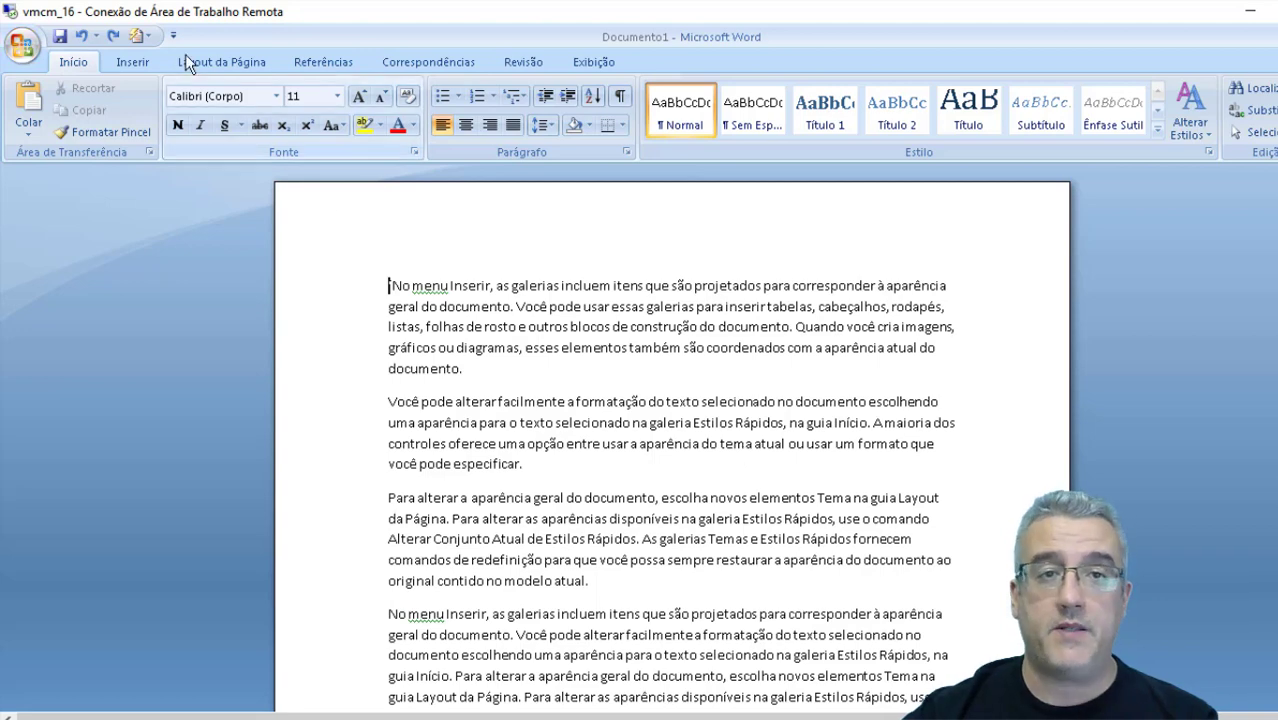
left_click(142, 36)
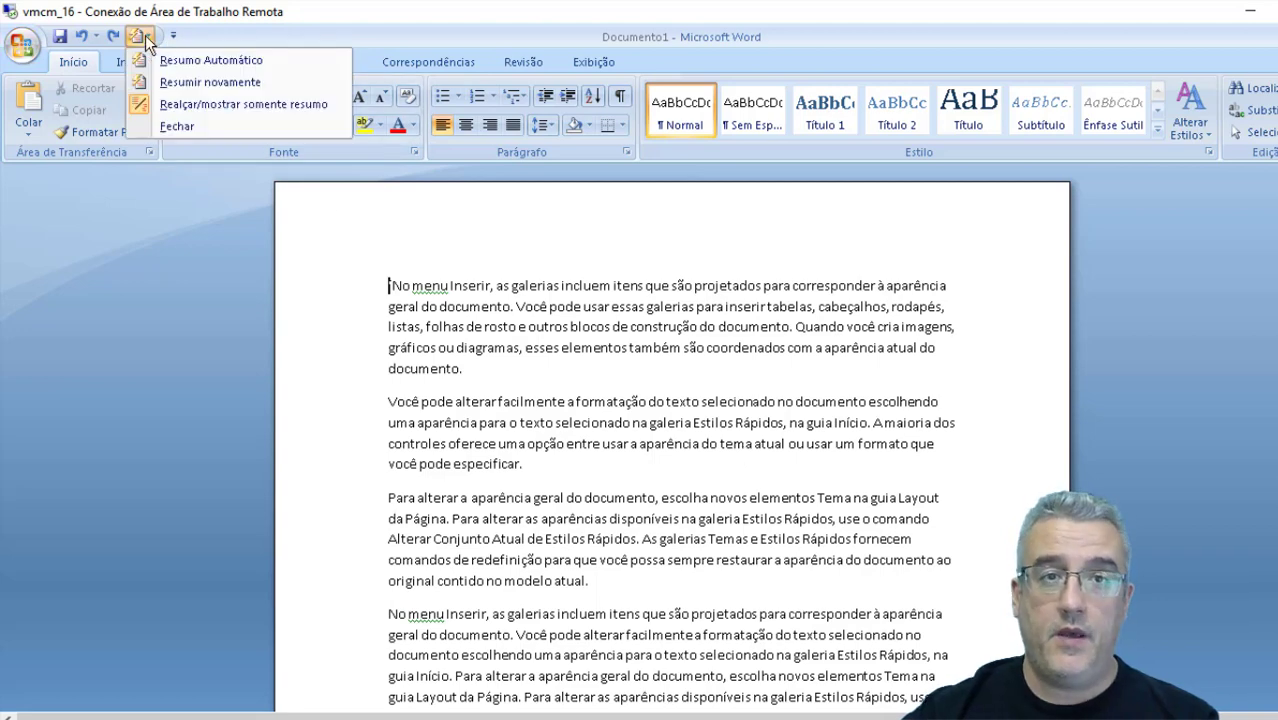
- Switch to 'Realçar/mostrar somente resumo' to show the full text with summary sentences highlighted
left_click(205, 106)
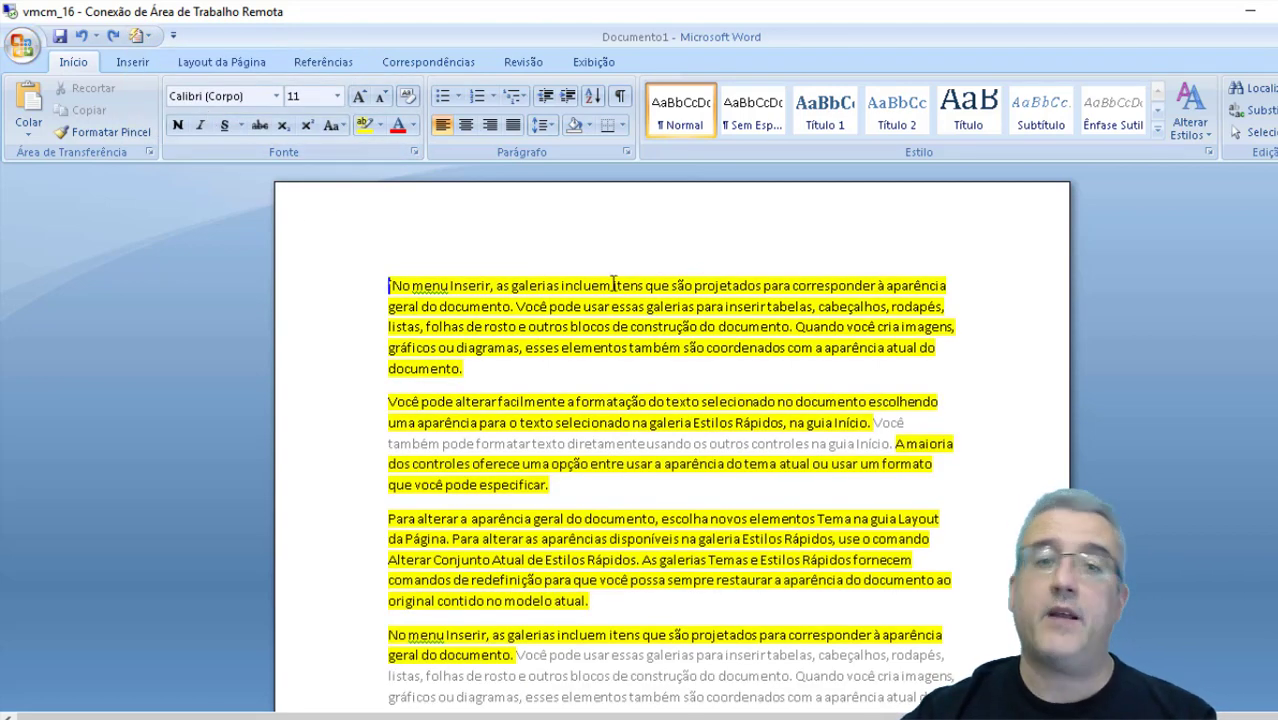
scroll(651, 368, "down", 4)
scroll(651, 368, "down", 3)
scroll(620, 380, "down", 3)
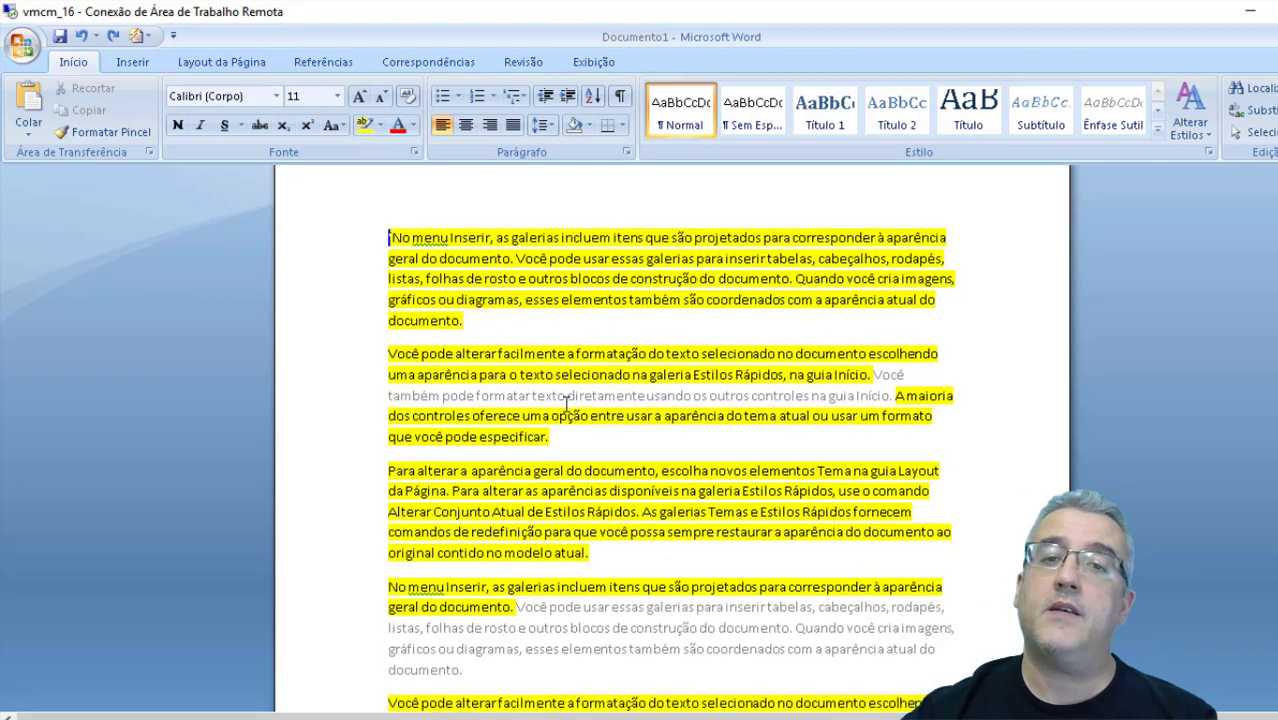
scroll(590, 395, "down", 3)
scroll(567, 404, "down", 3)
scroll(567, 404, "up", 5)
scroll(567, 414, "up", 5)
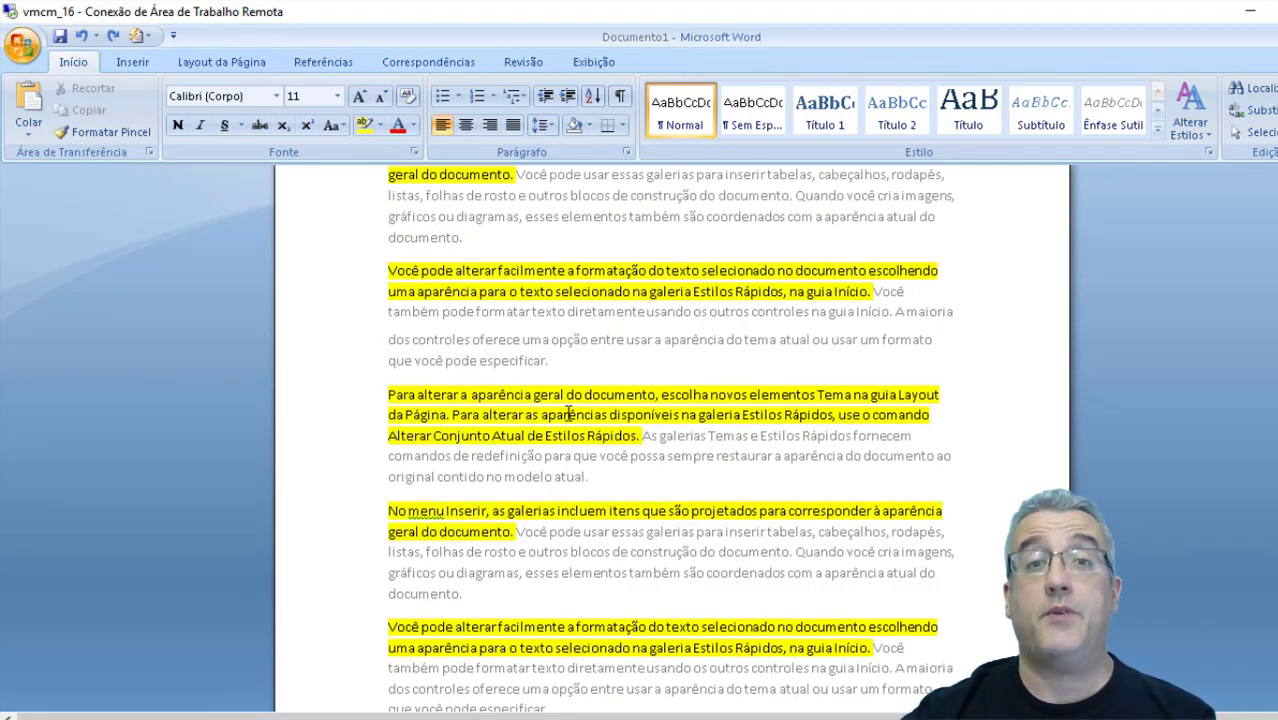
scroll(567, 415, "up", 3)
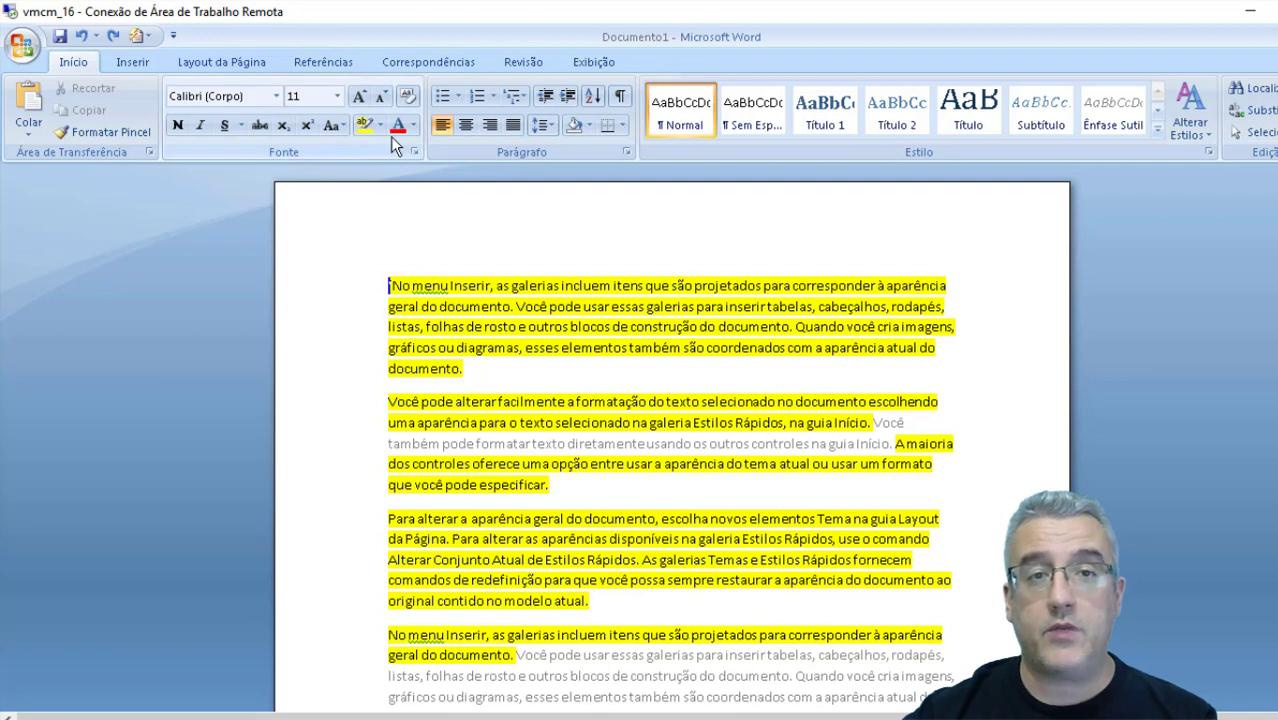
- Reopen the AutoResumo options, cancel them, then close Documento1 without saving
left_click(134, 40)
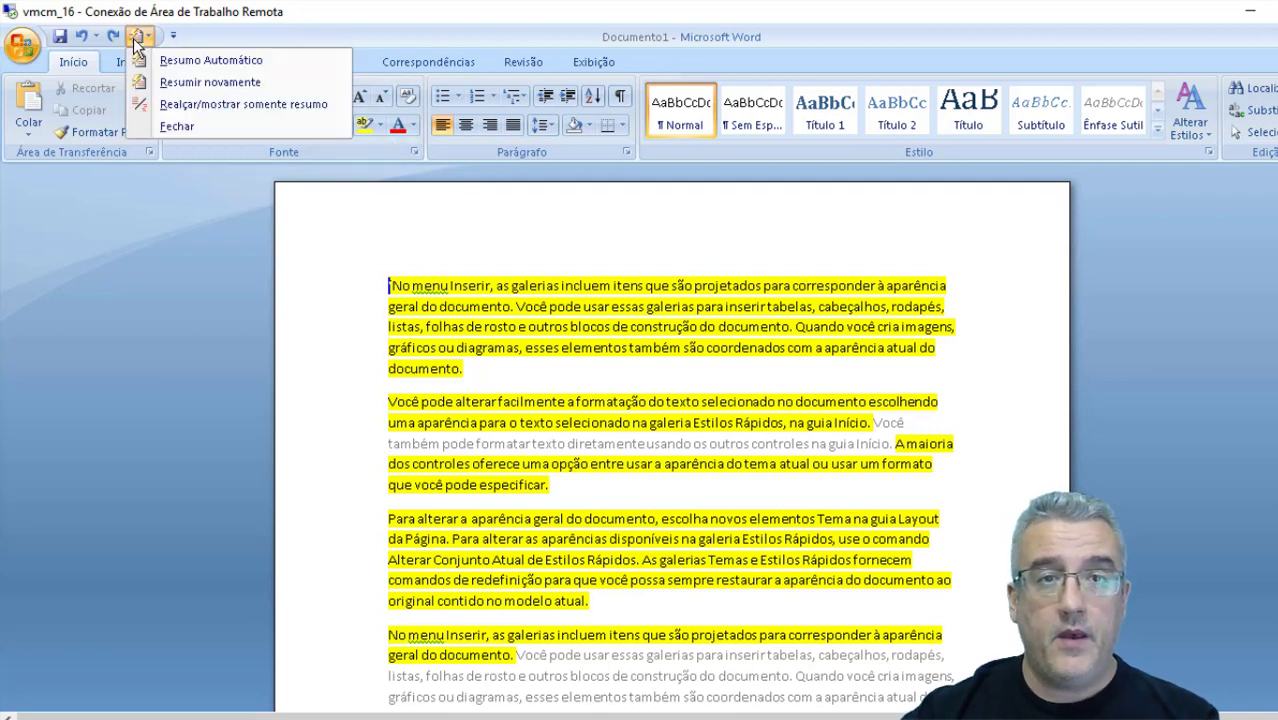
left_click(200, 77)
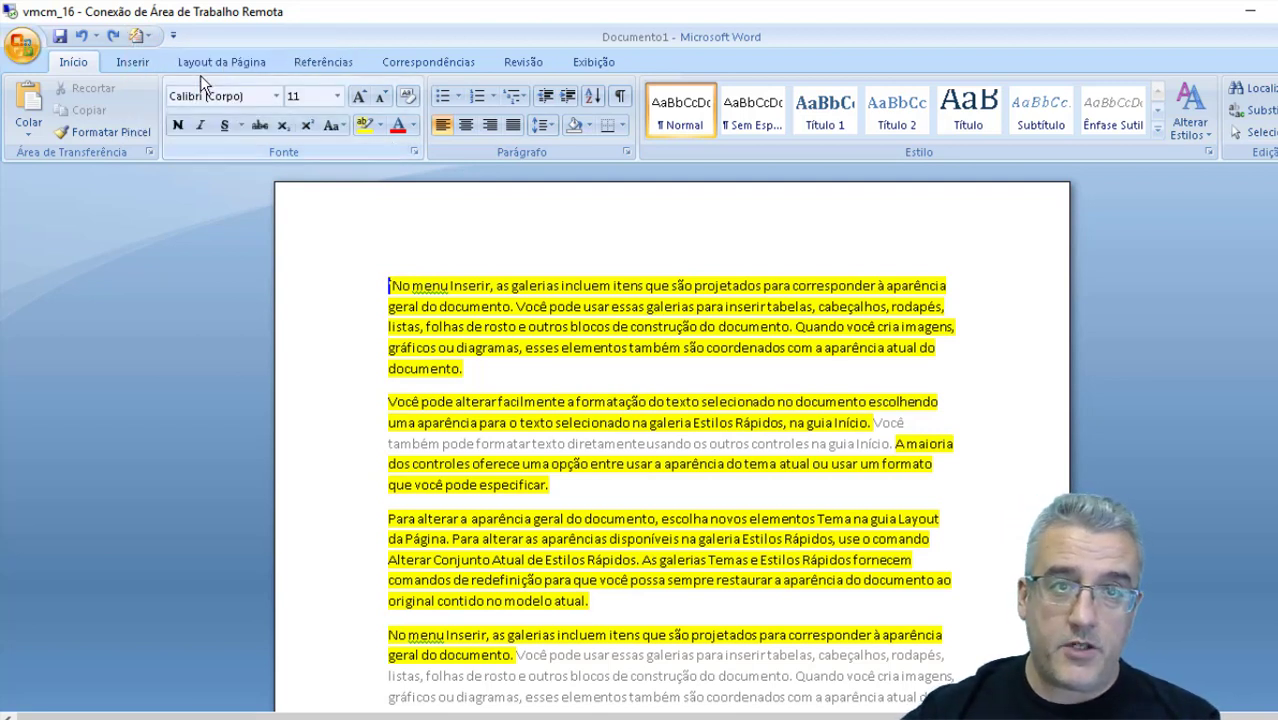
left_click(141, 43)
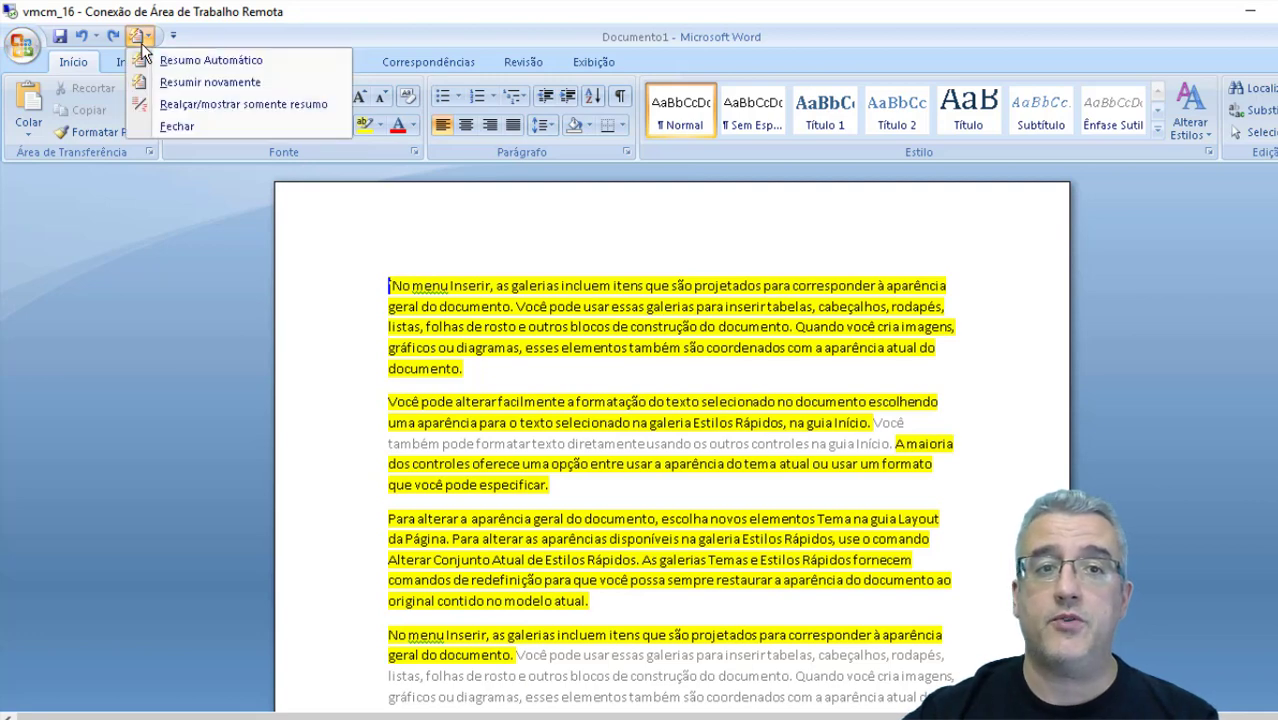
left_click(180, 57)
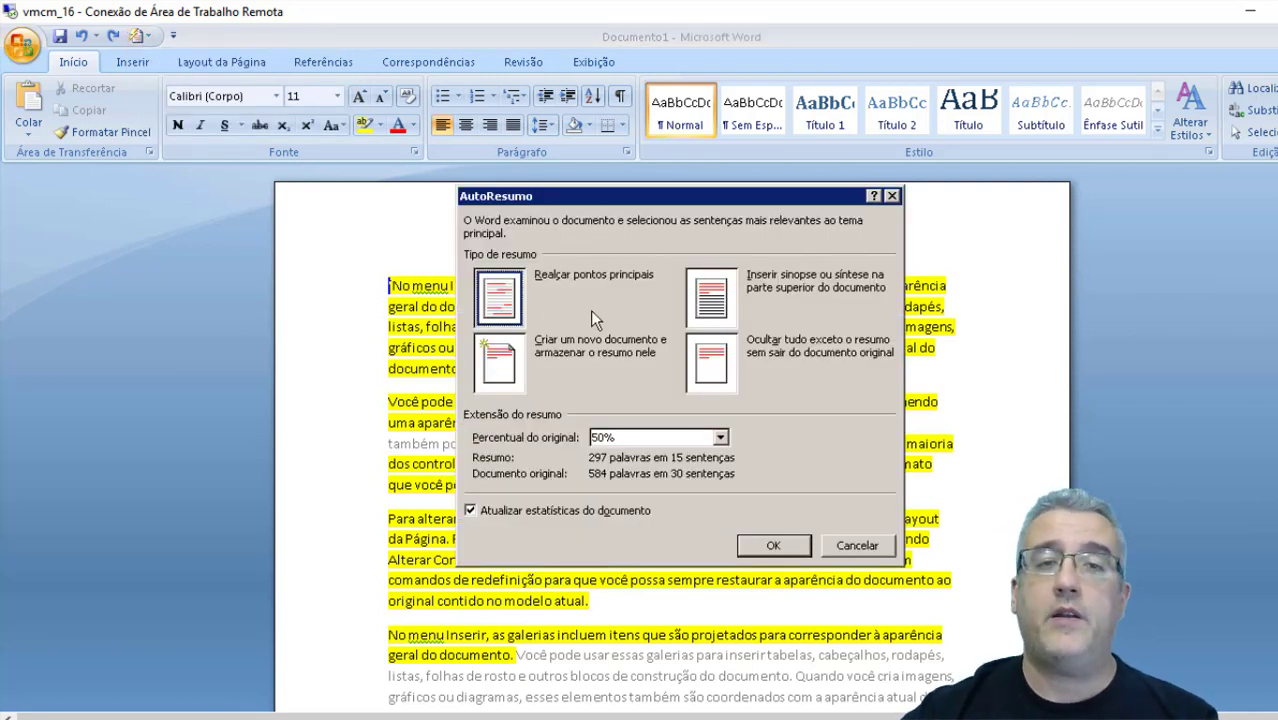
left_click(862, 550)
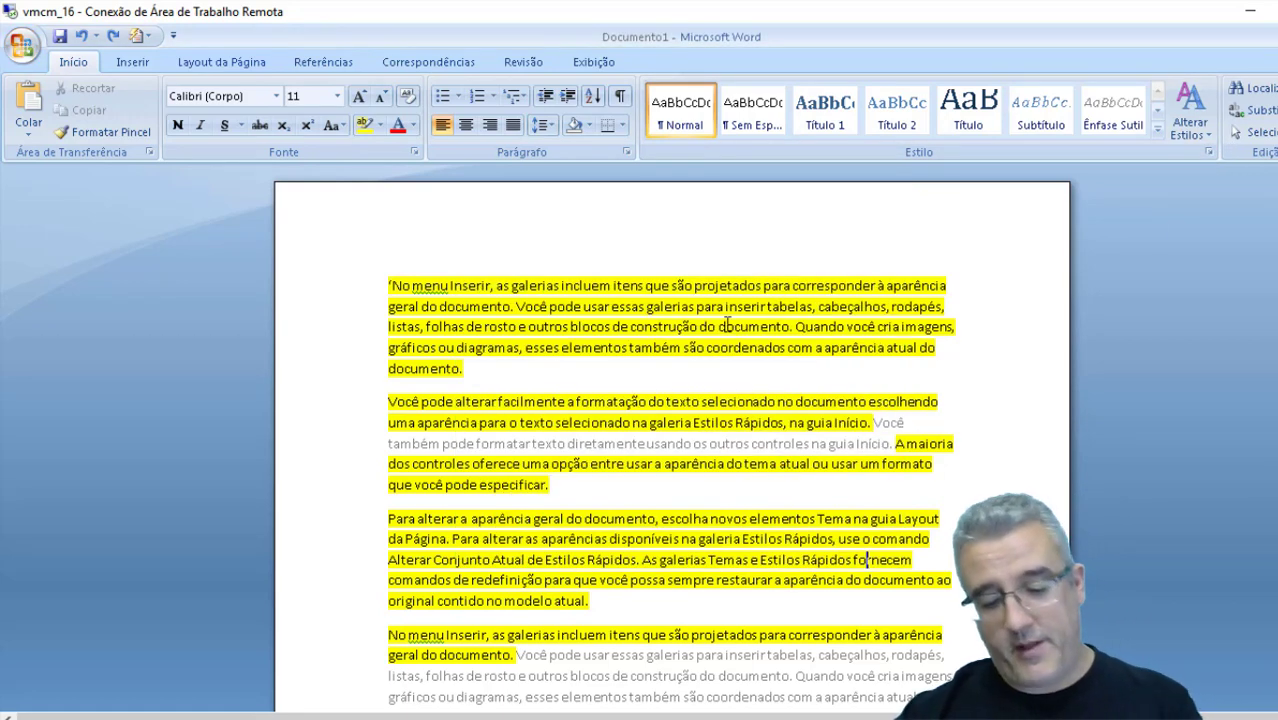
key("ctrl+w")
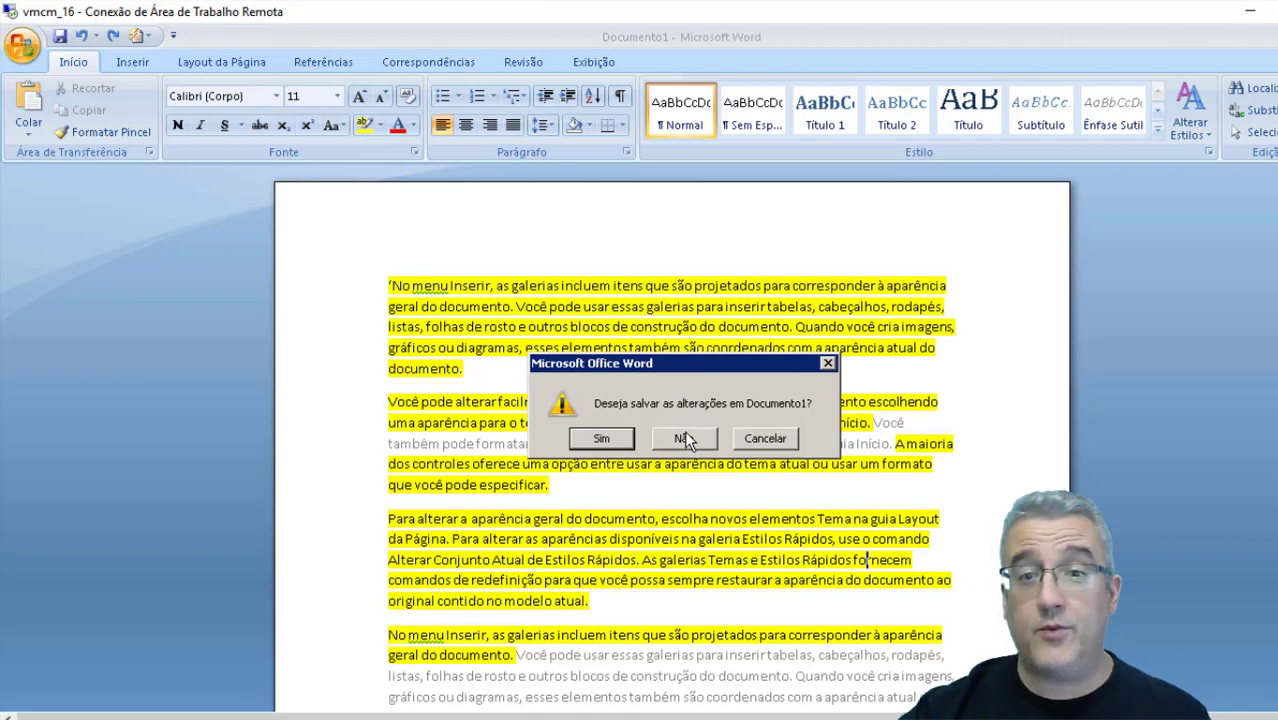
left_click(685, 438)
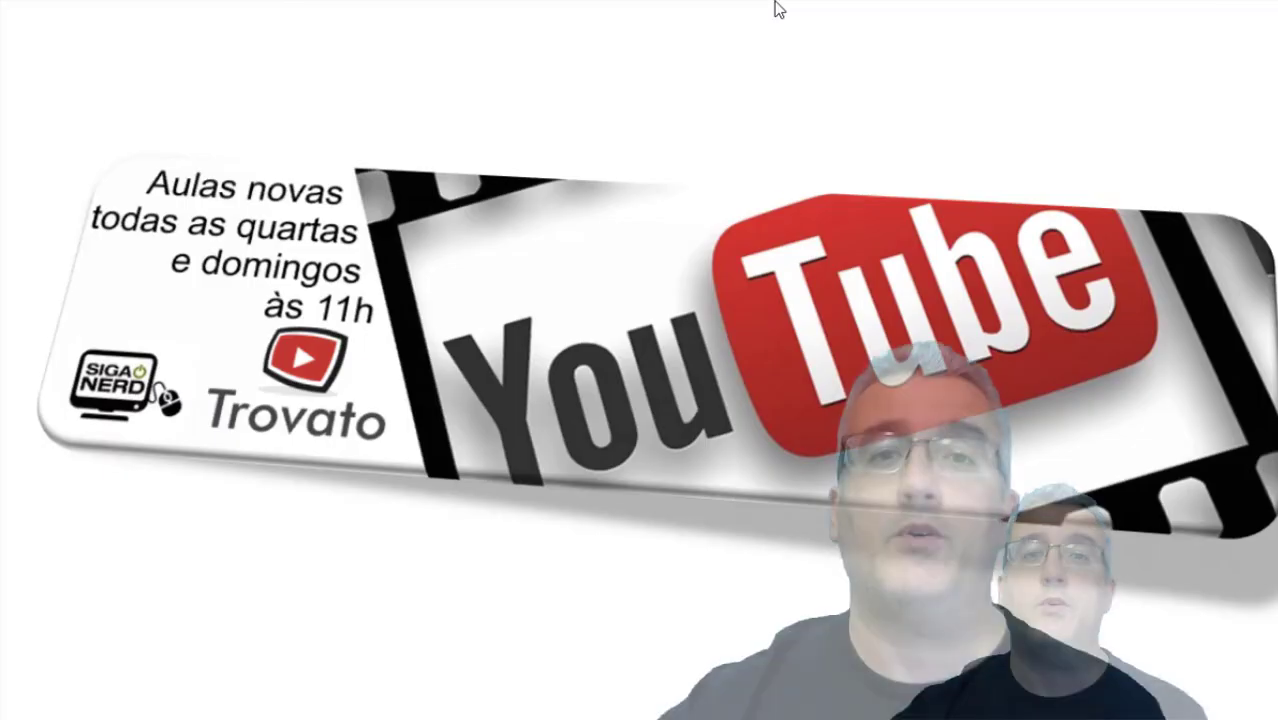